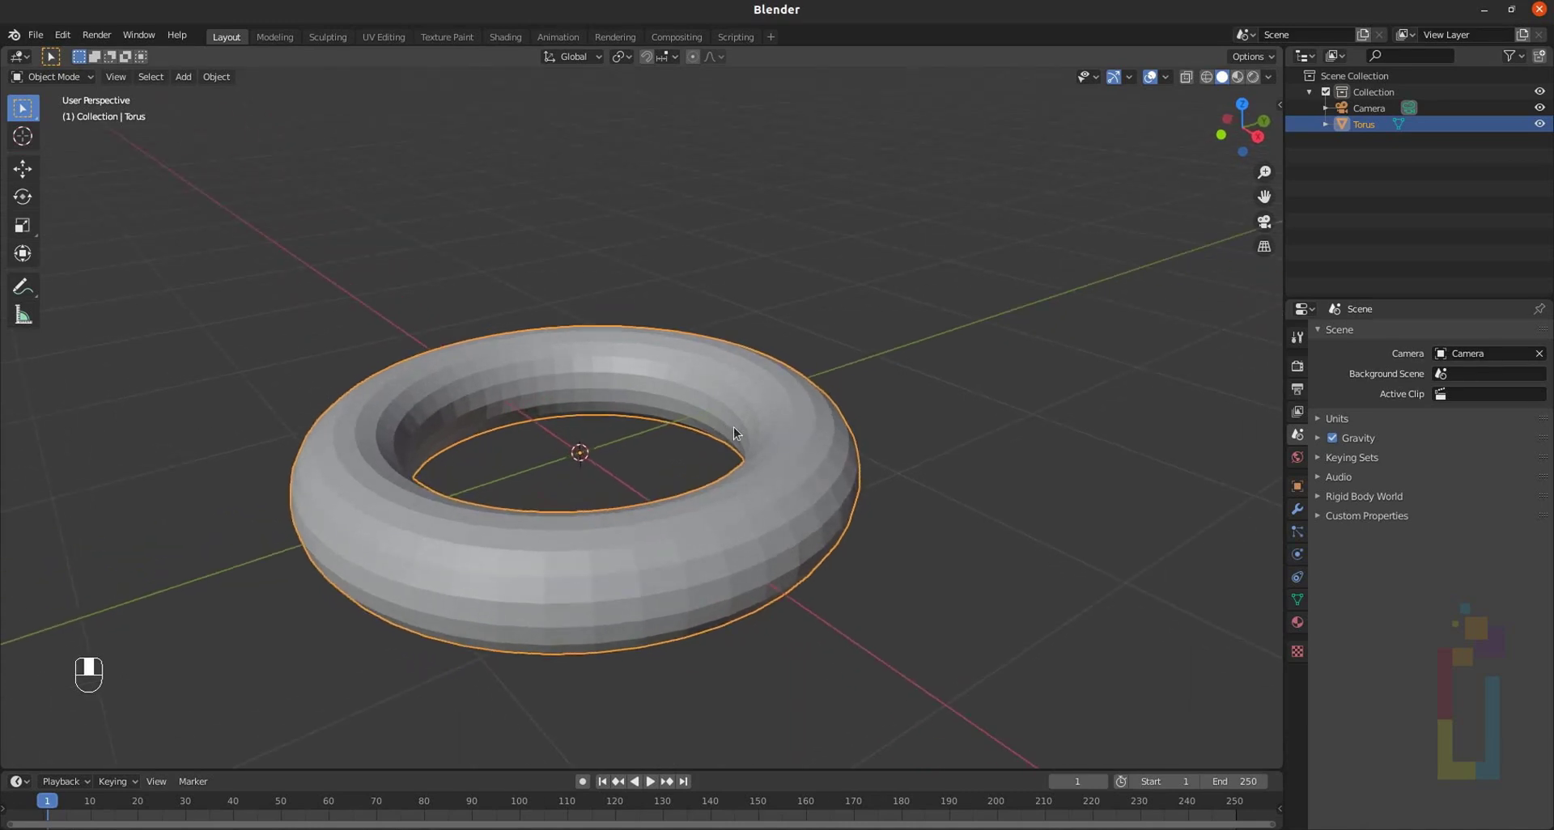
- Unwrap the torus with Smart UV Project in Edit Mode, then go back to Object Mode in Layout
left_click(384, 37)
scroll(304, 449, "up", 3)
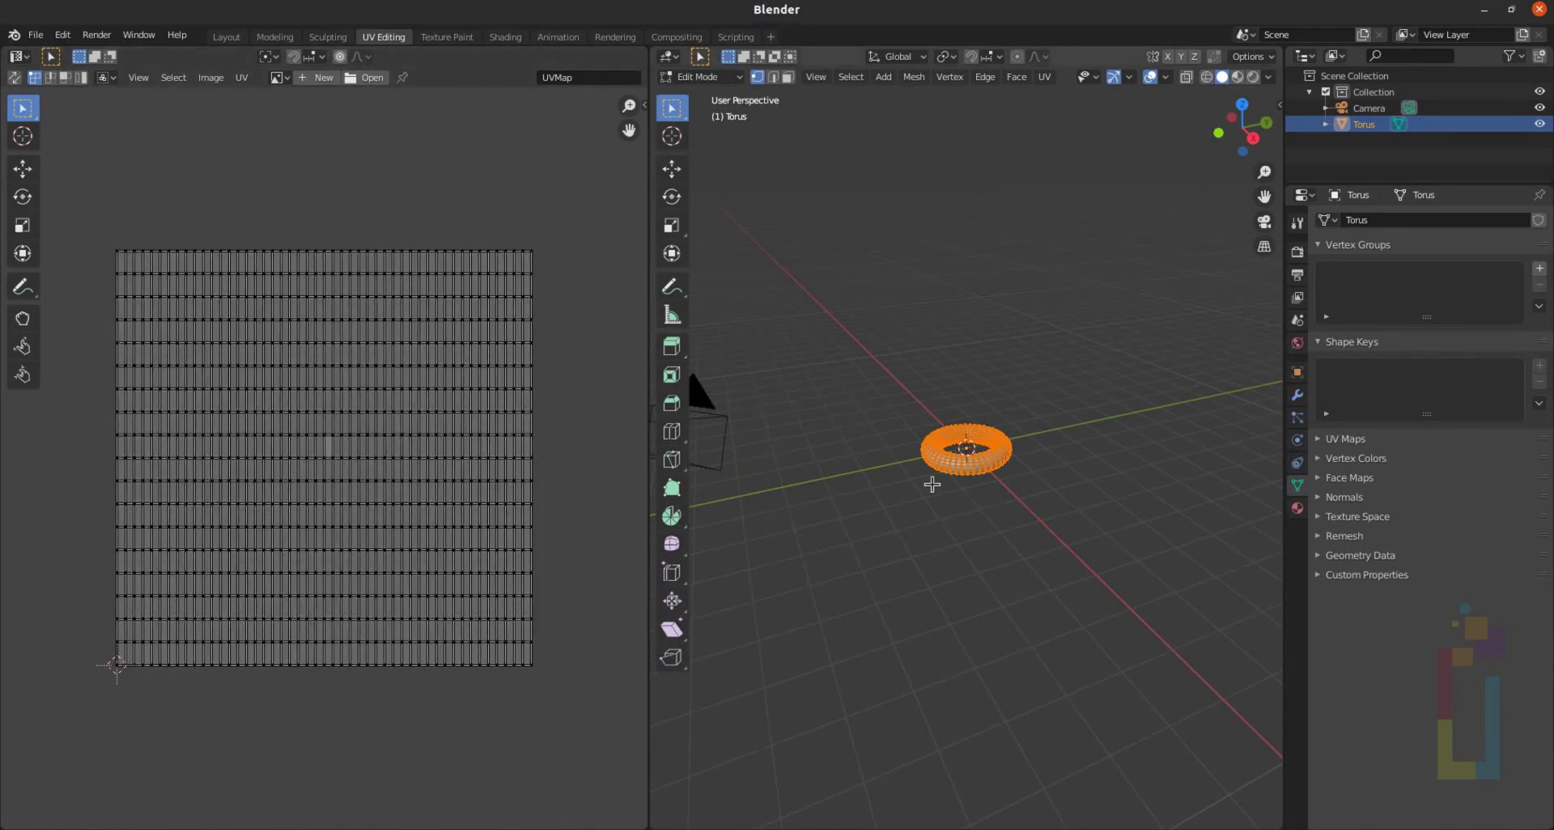
left_click(225, 36)
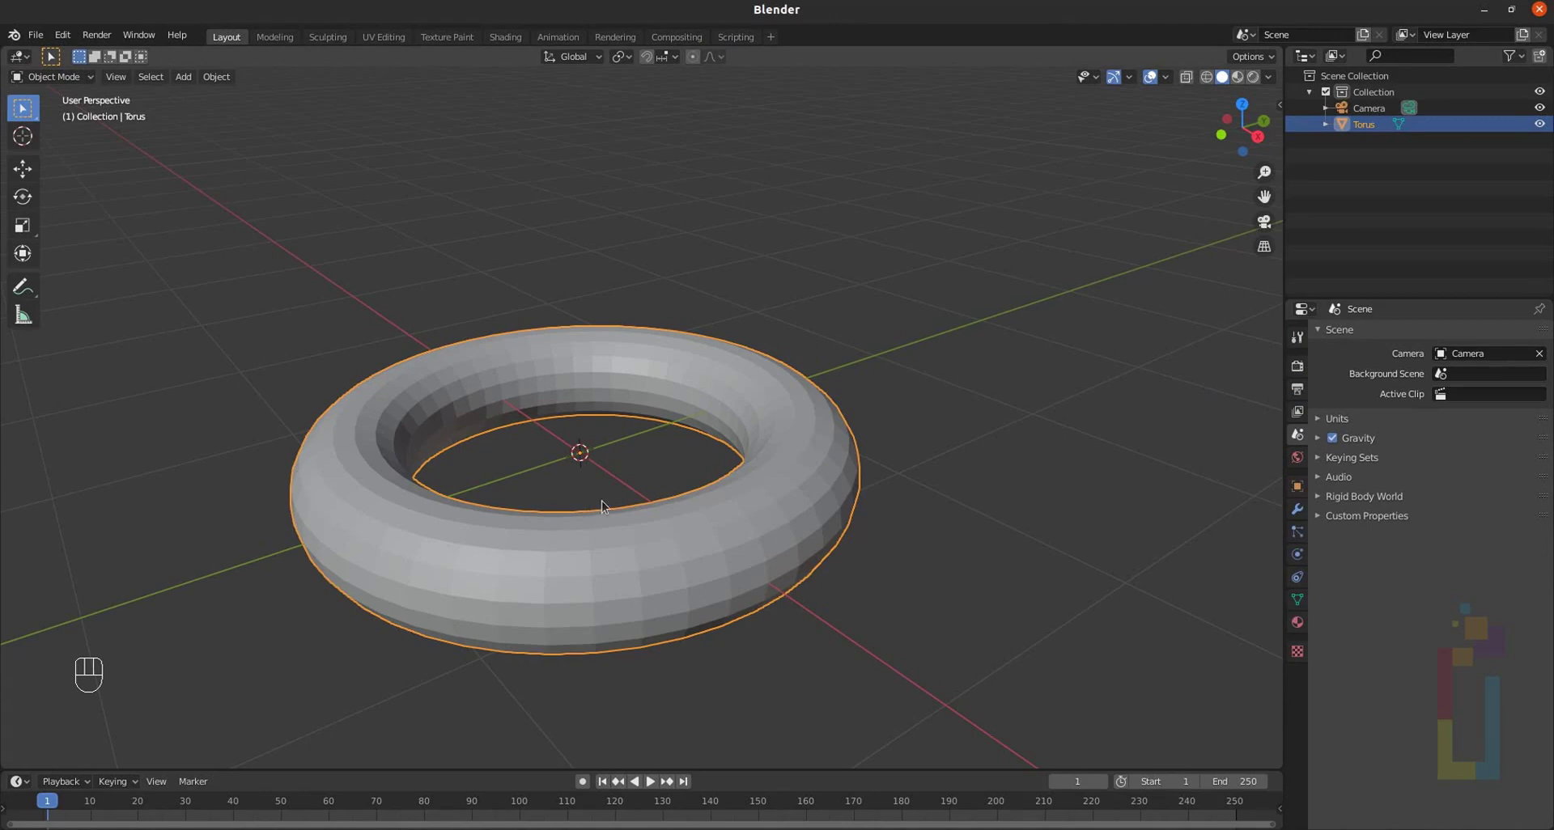
key("Tab")
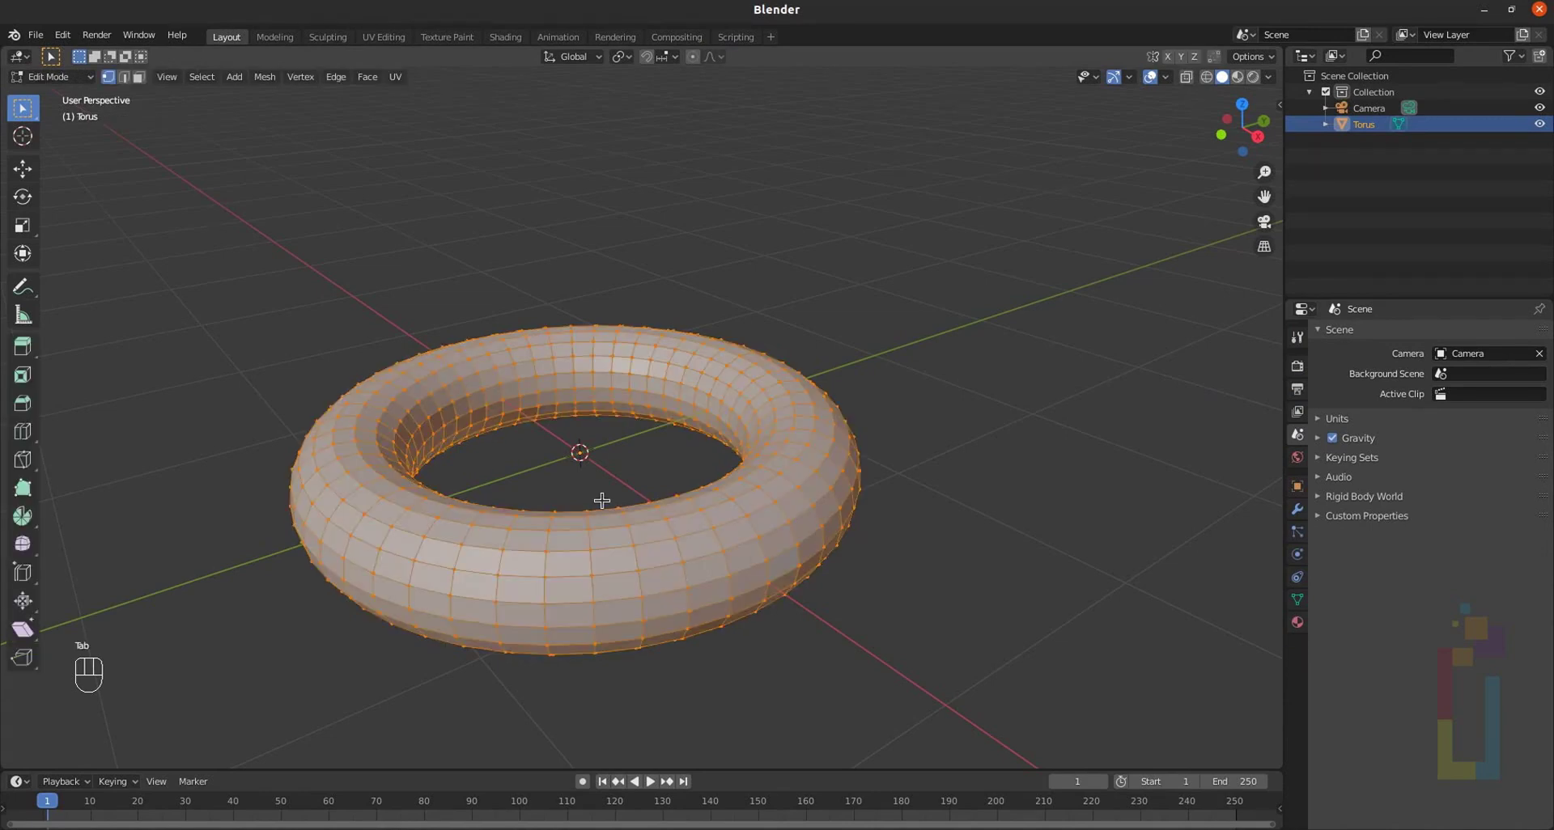
key("u")
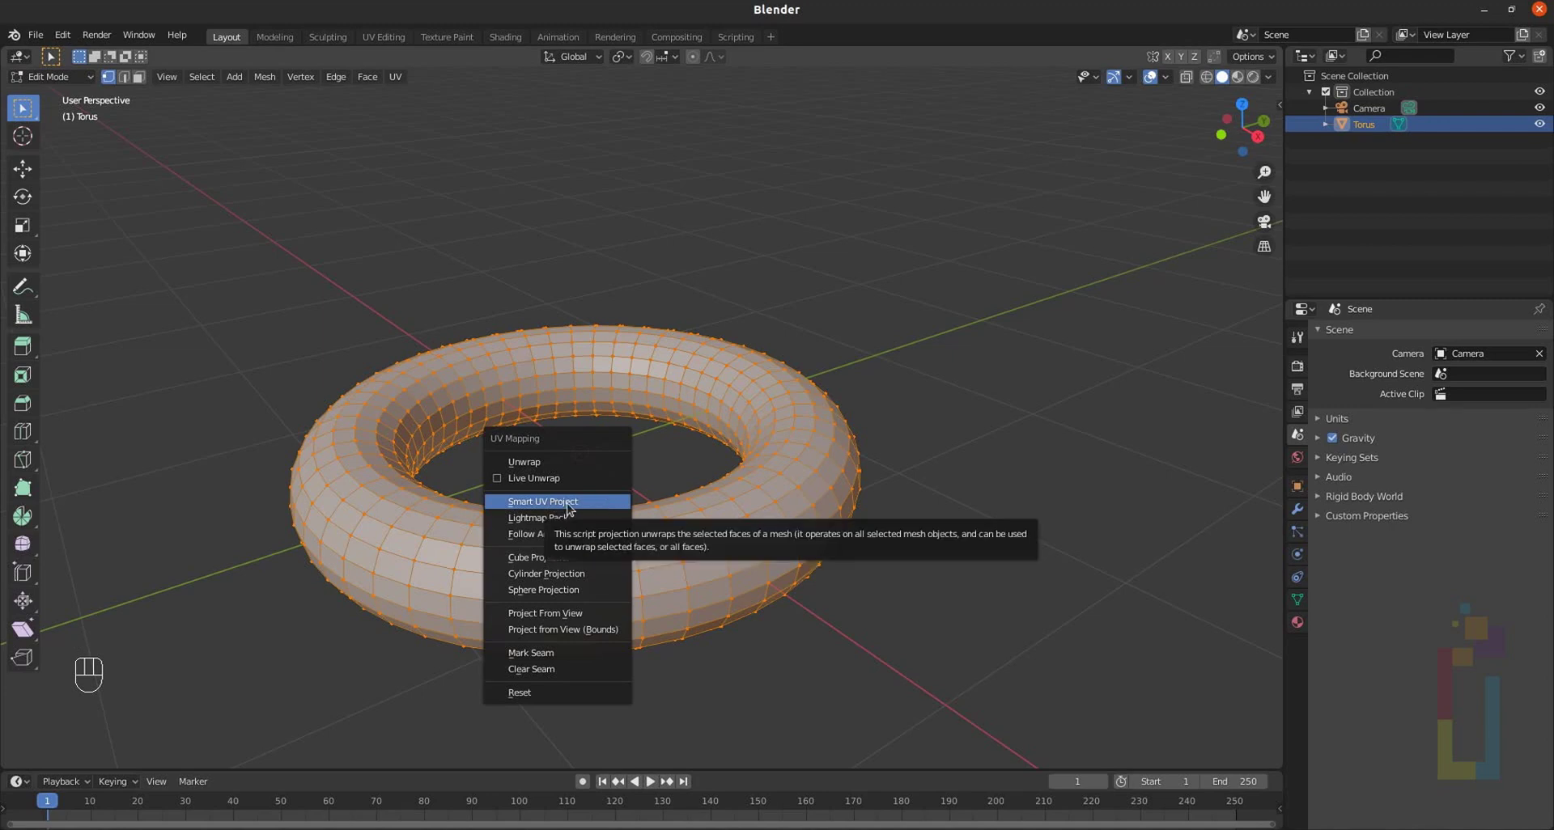
left_click(566, 503)
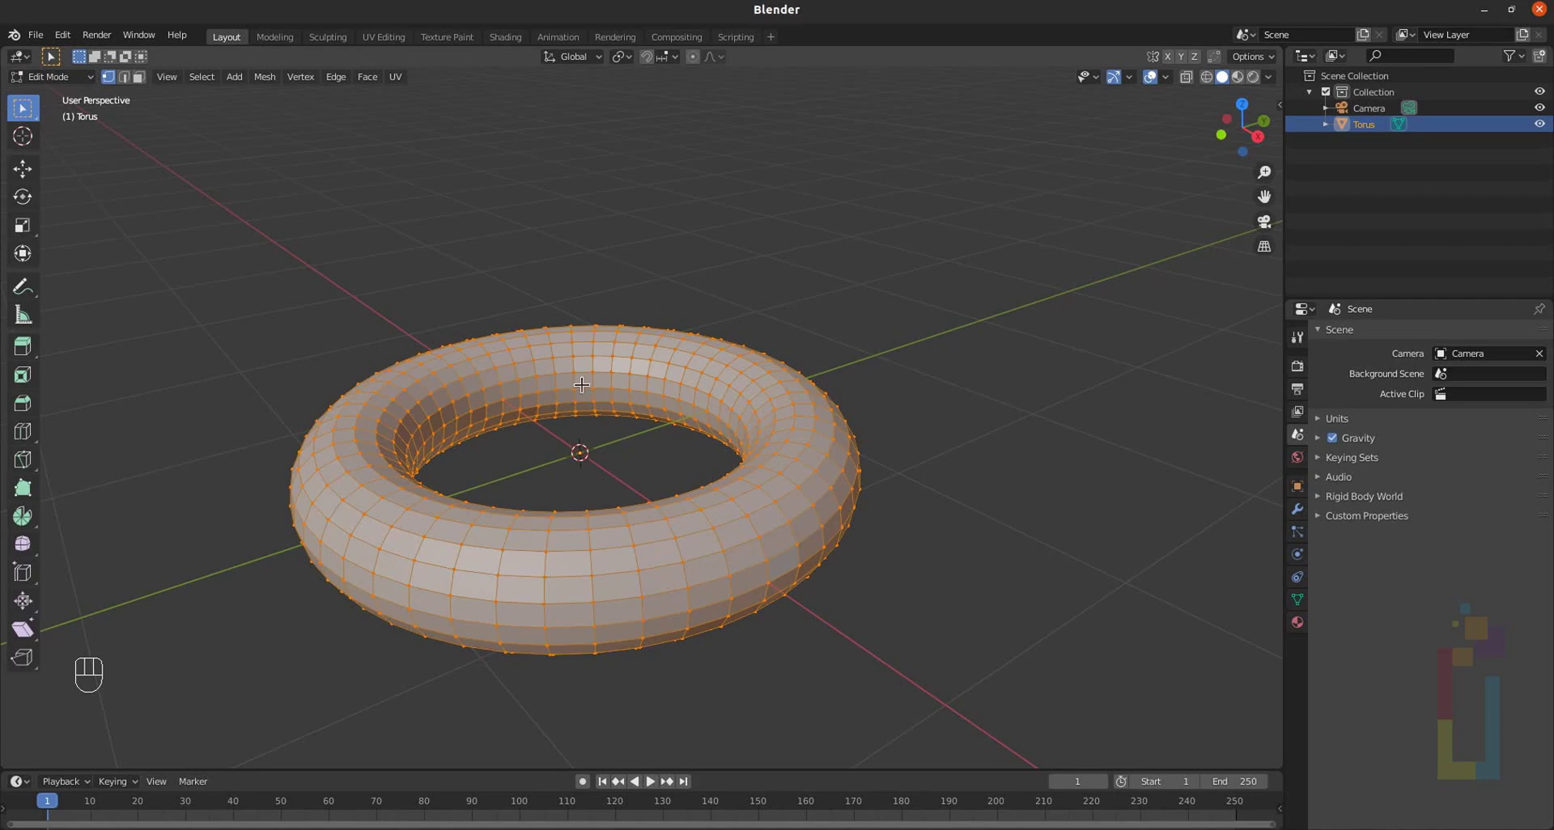
key("Tab")
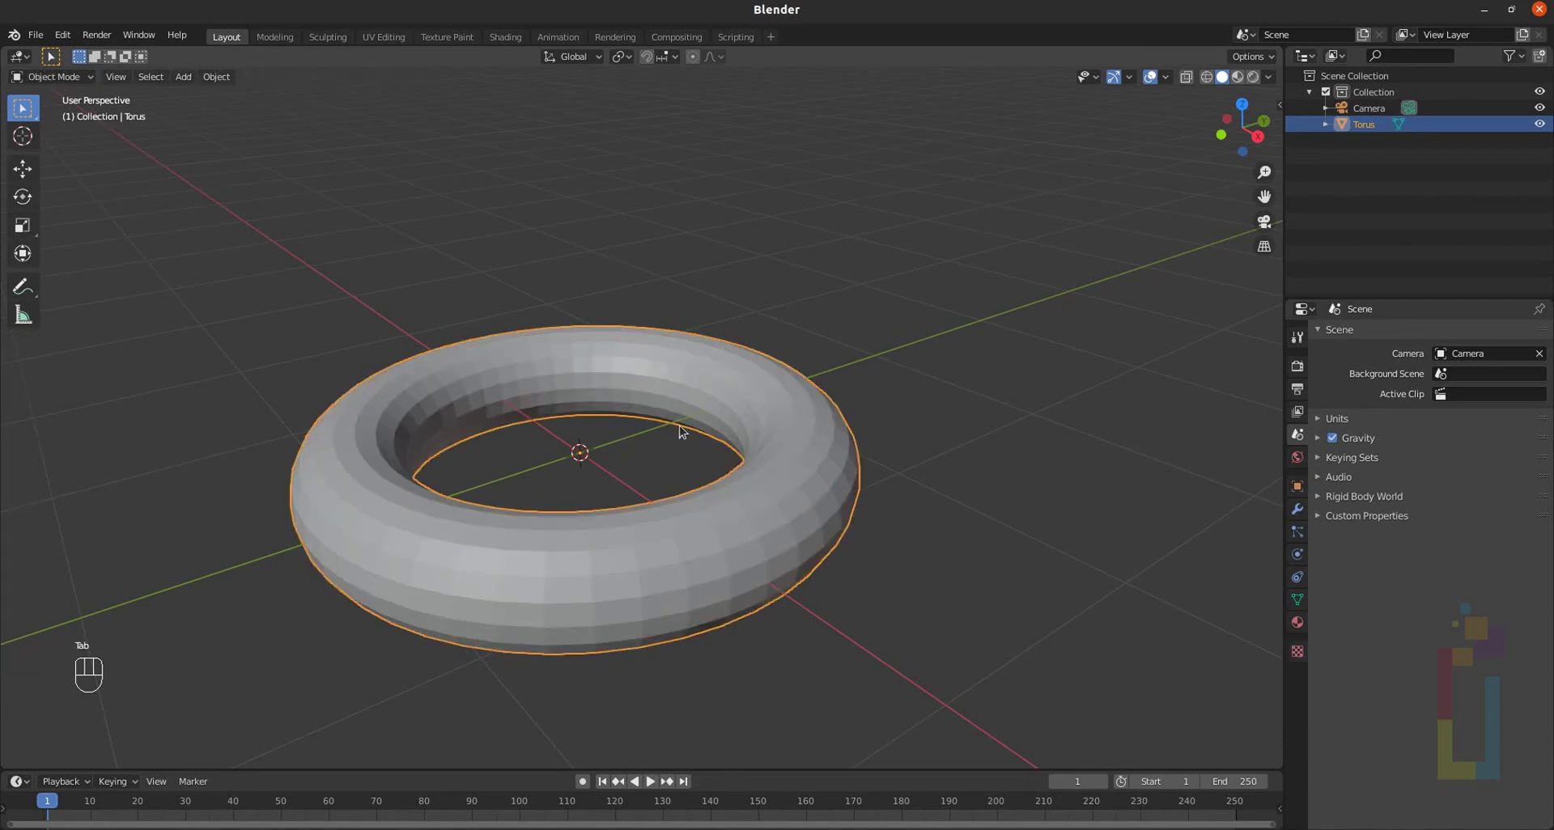
- Shade the torus smooth
middle_click_drag(660, 434, 616, 392, "shift")
right_click(644, 457)
left_click(647, 465)
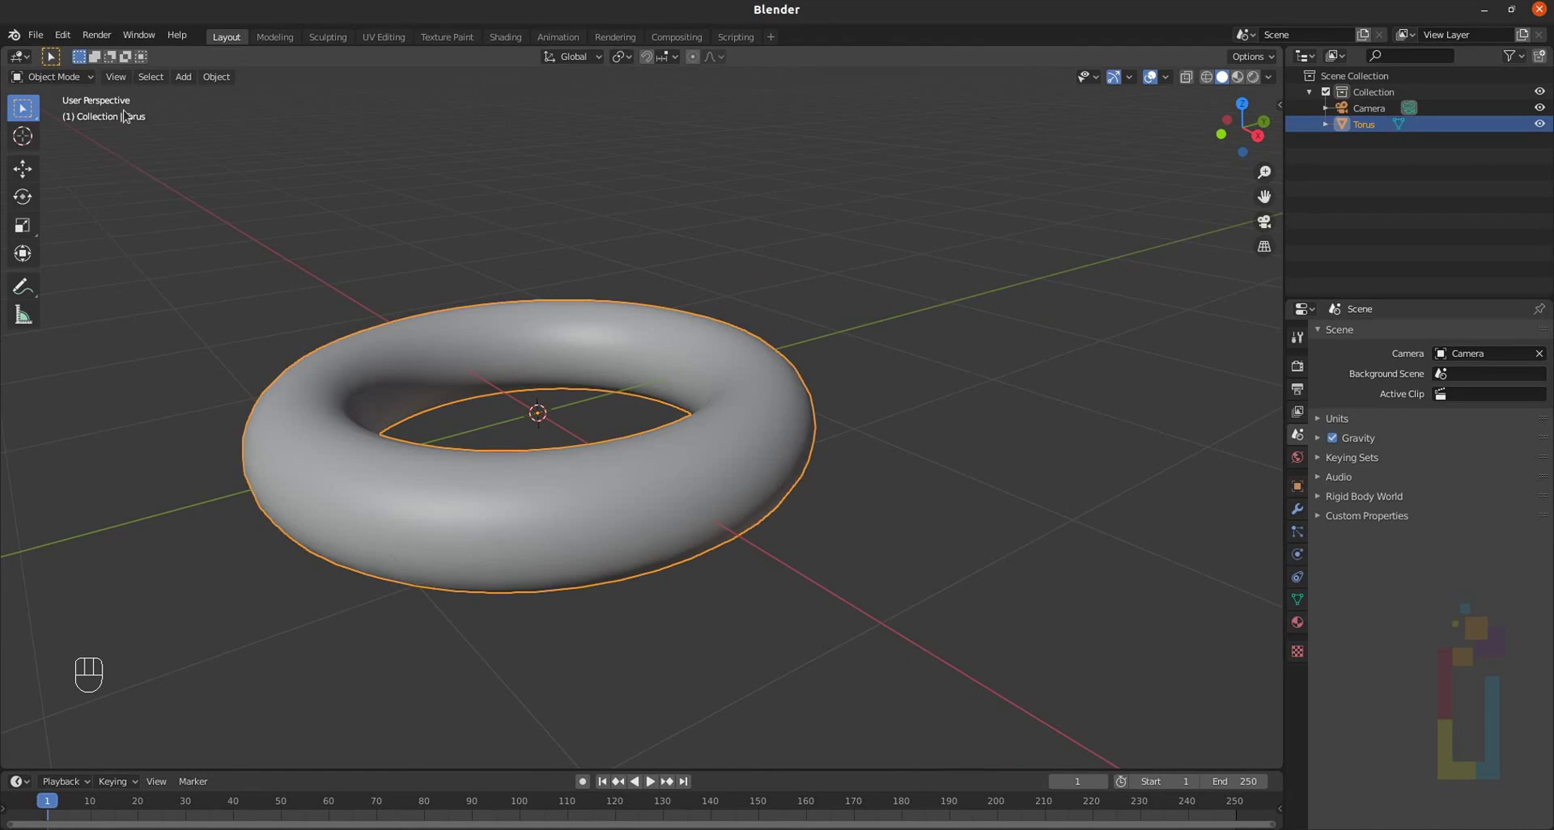
- Split the 3D viewport vertically into two side-by-side areas
left_click(116, 77)
mouse_move(165, 422)
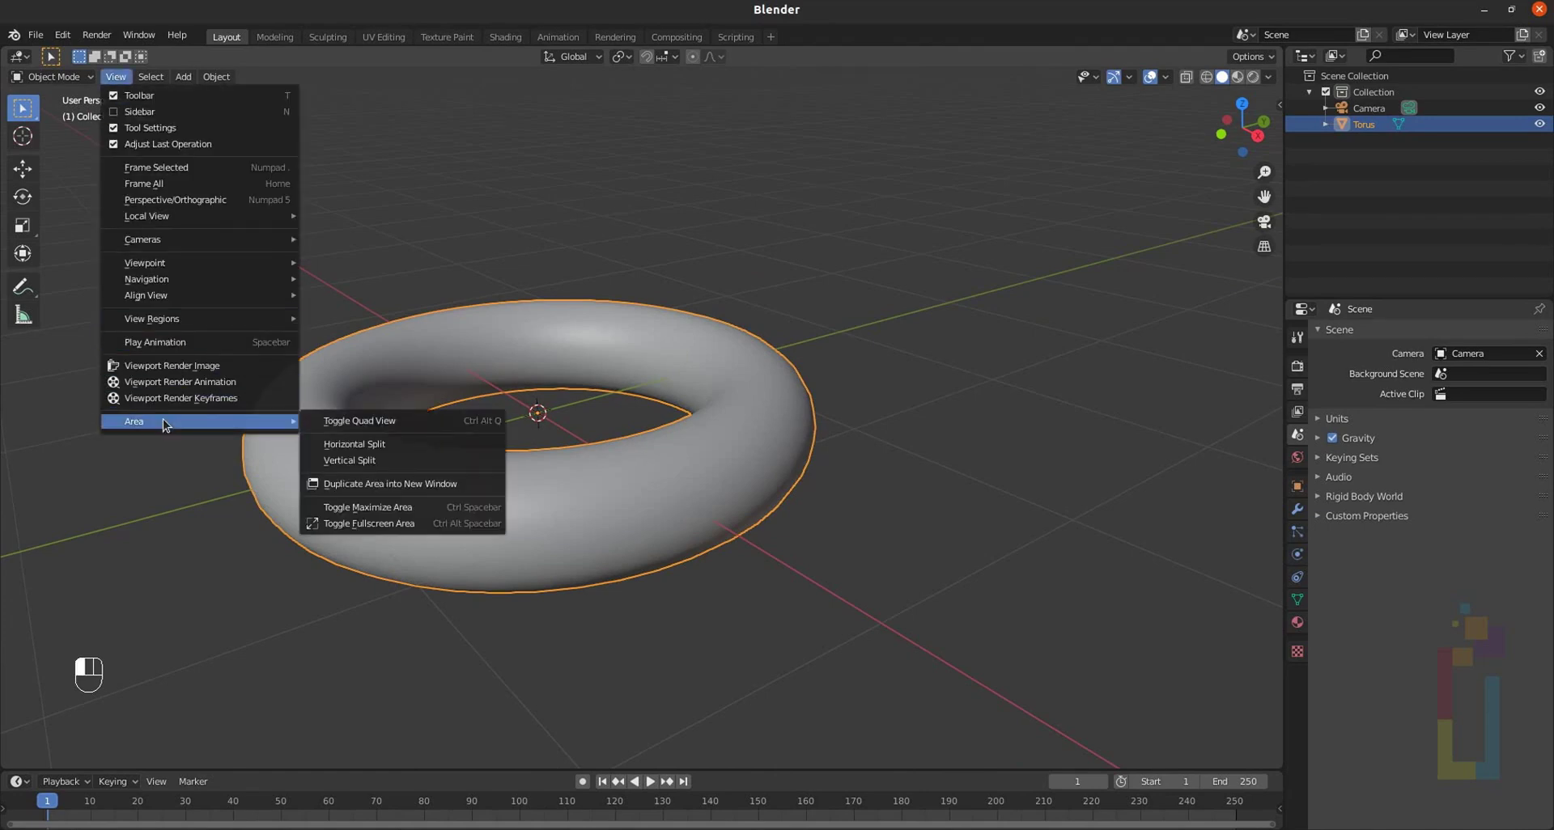
left_click(383, 460)
left_click(605, 441)
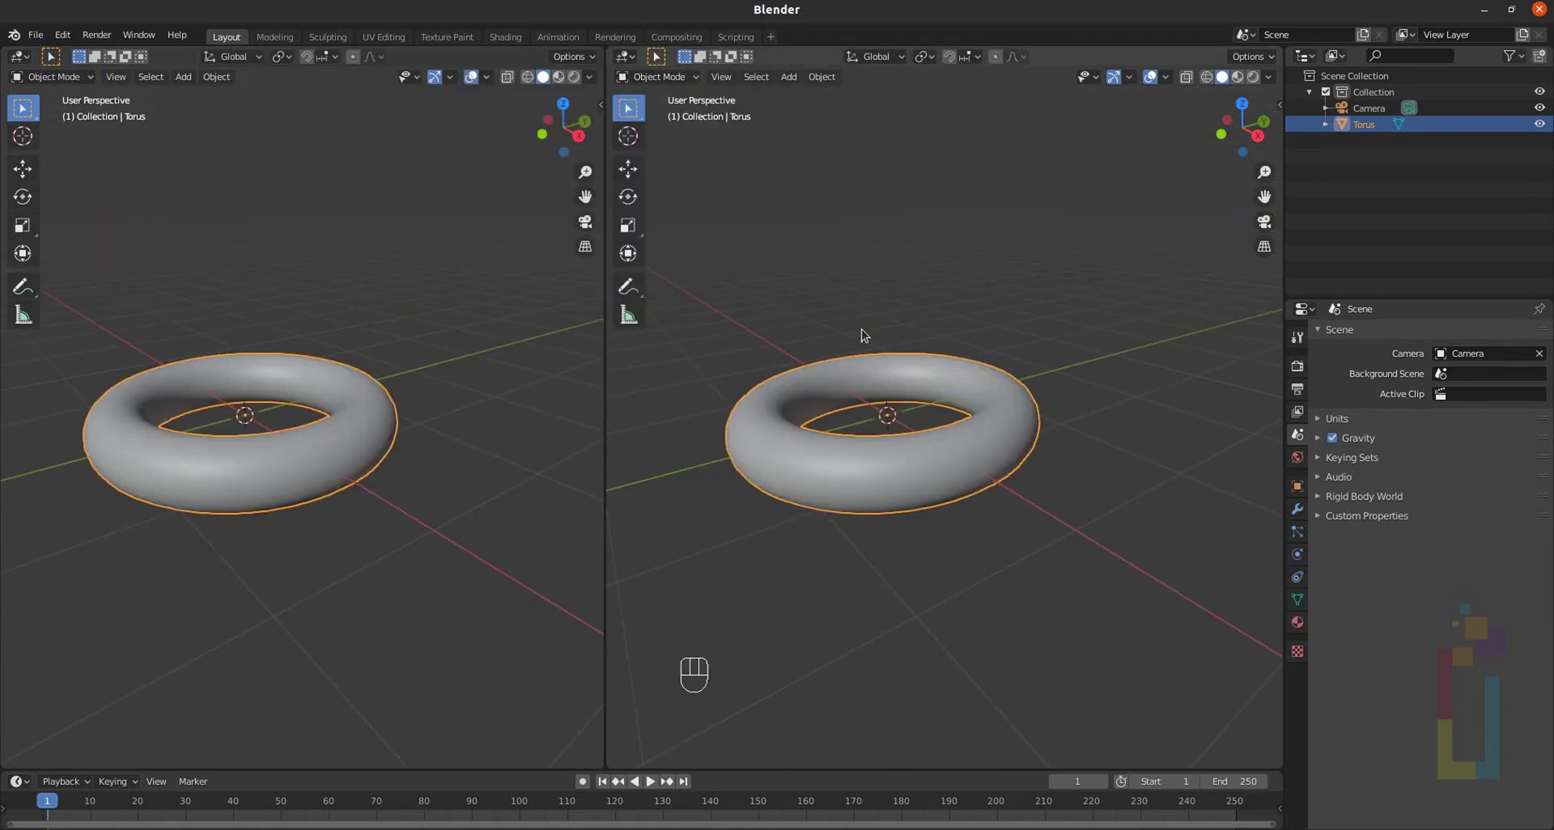
- Turn the right area into a Shader Editor showing the torus's 'Material' nodes
left_click(627, 58)
left_click(649, 170)
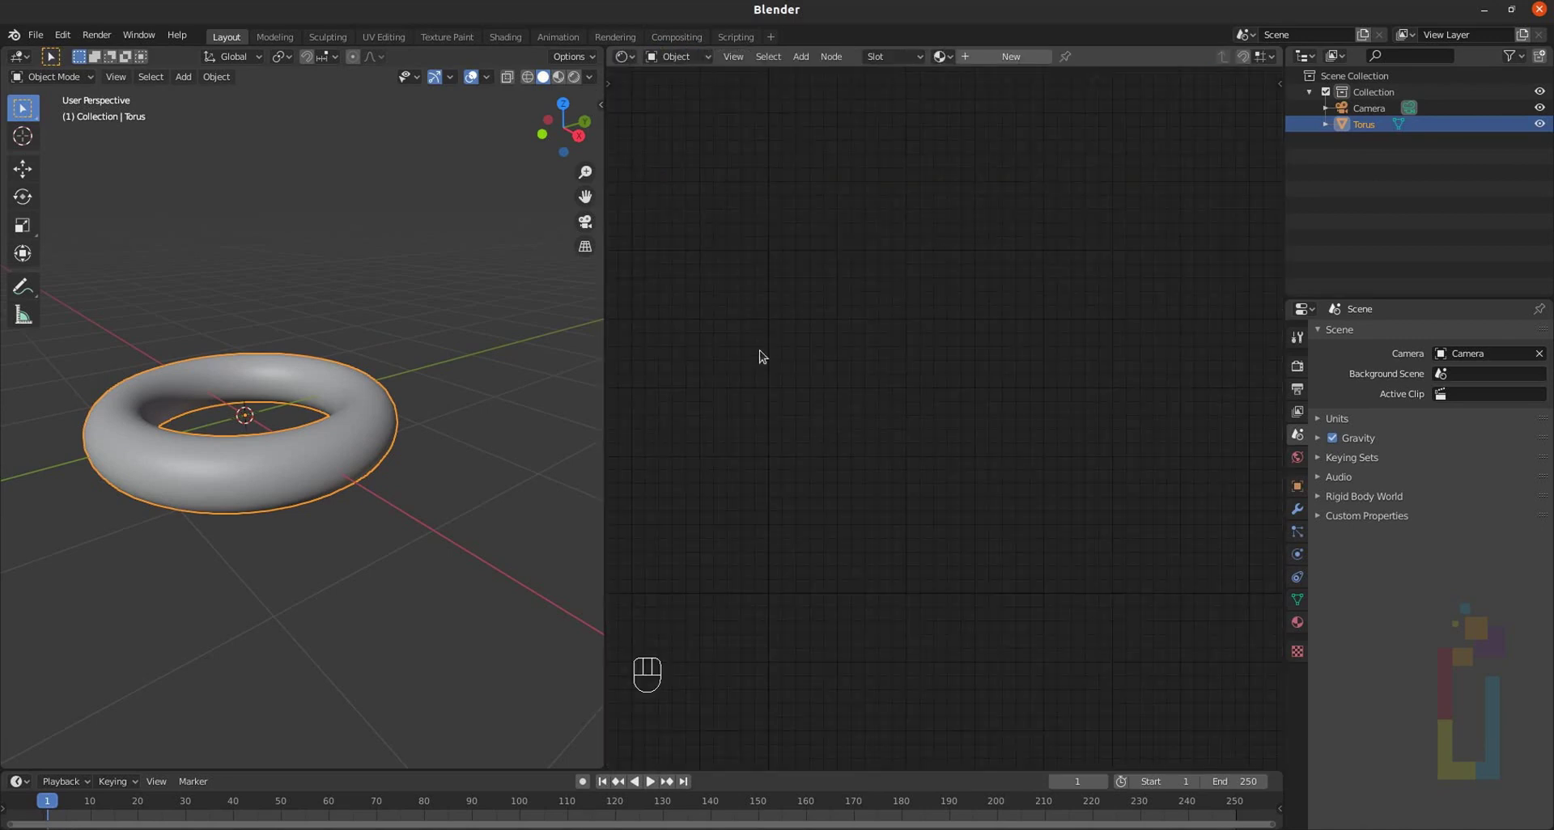
left_click(941, 56)
left_click(968, 82)
middle_click_drag(885, 284, 1060, 182)
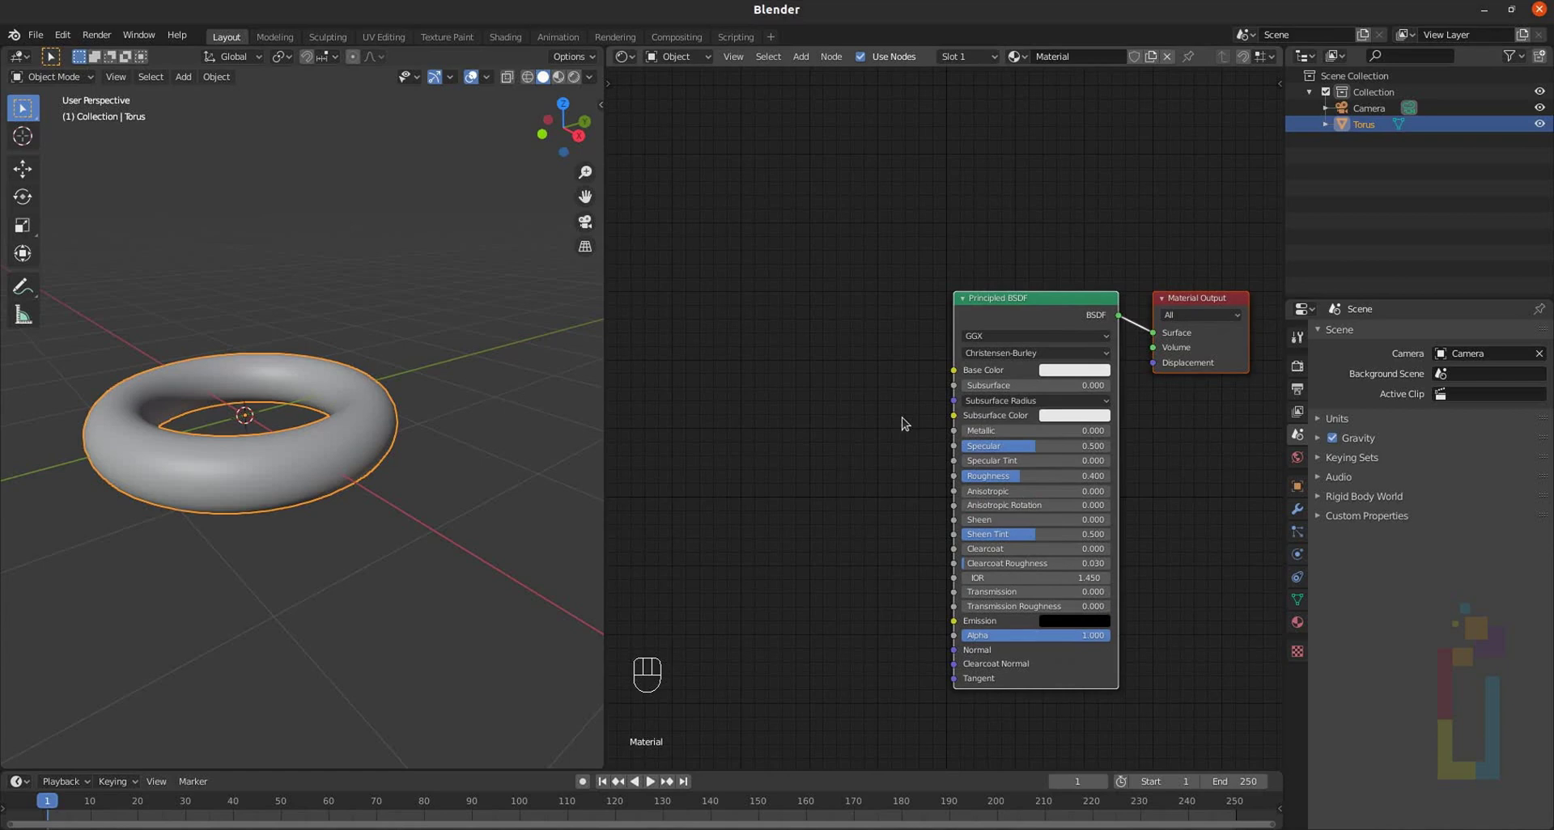
left_click(63, 35)
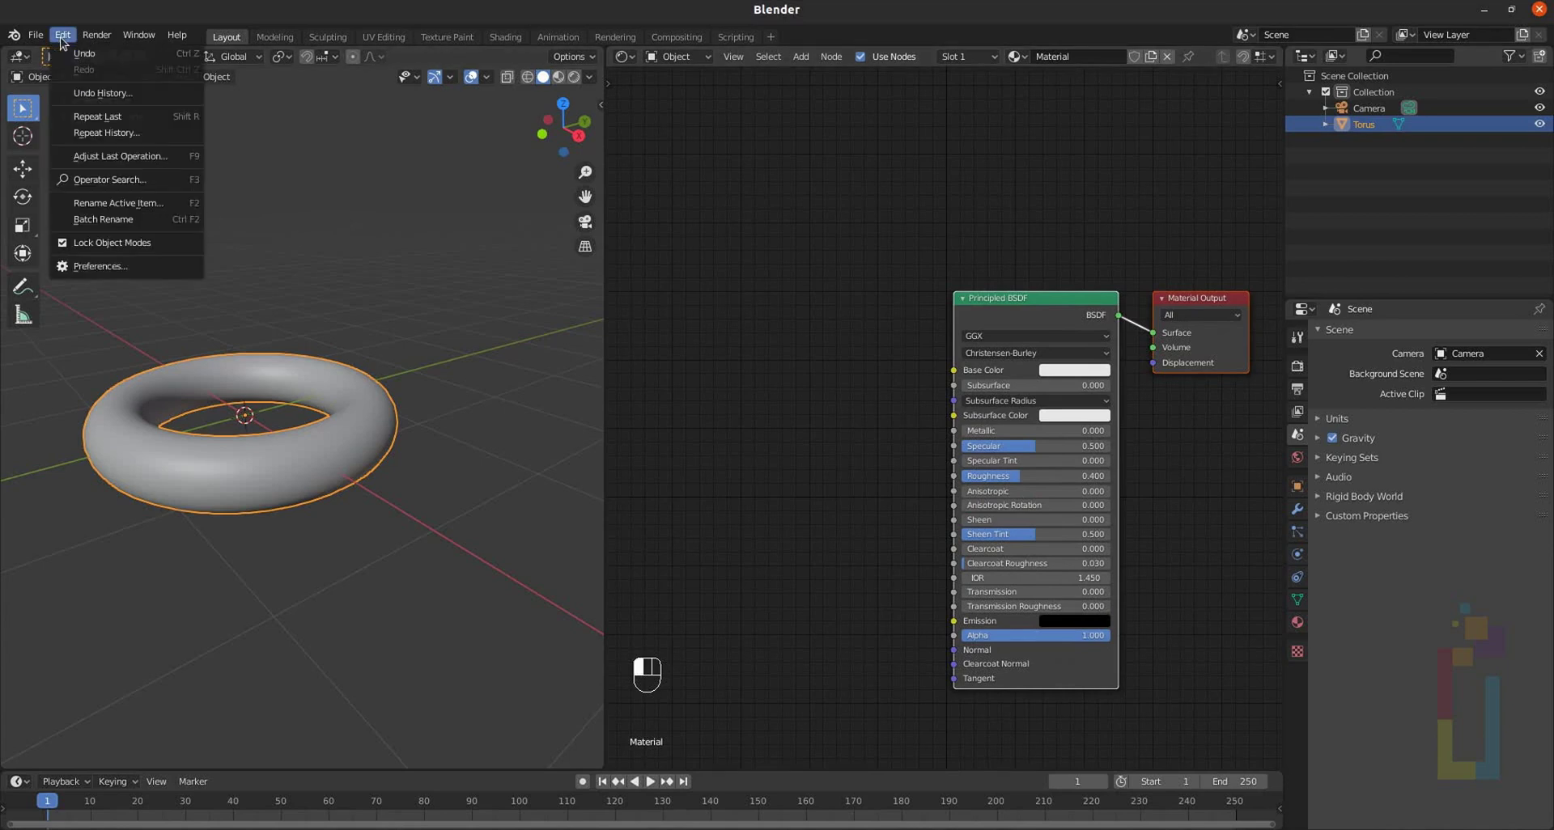
left_click(95, 262)
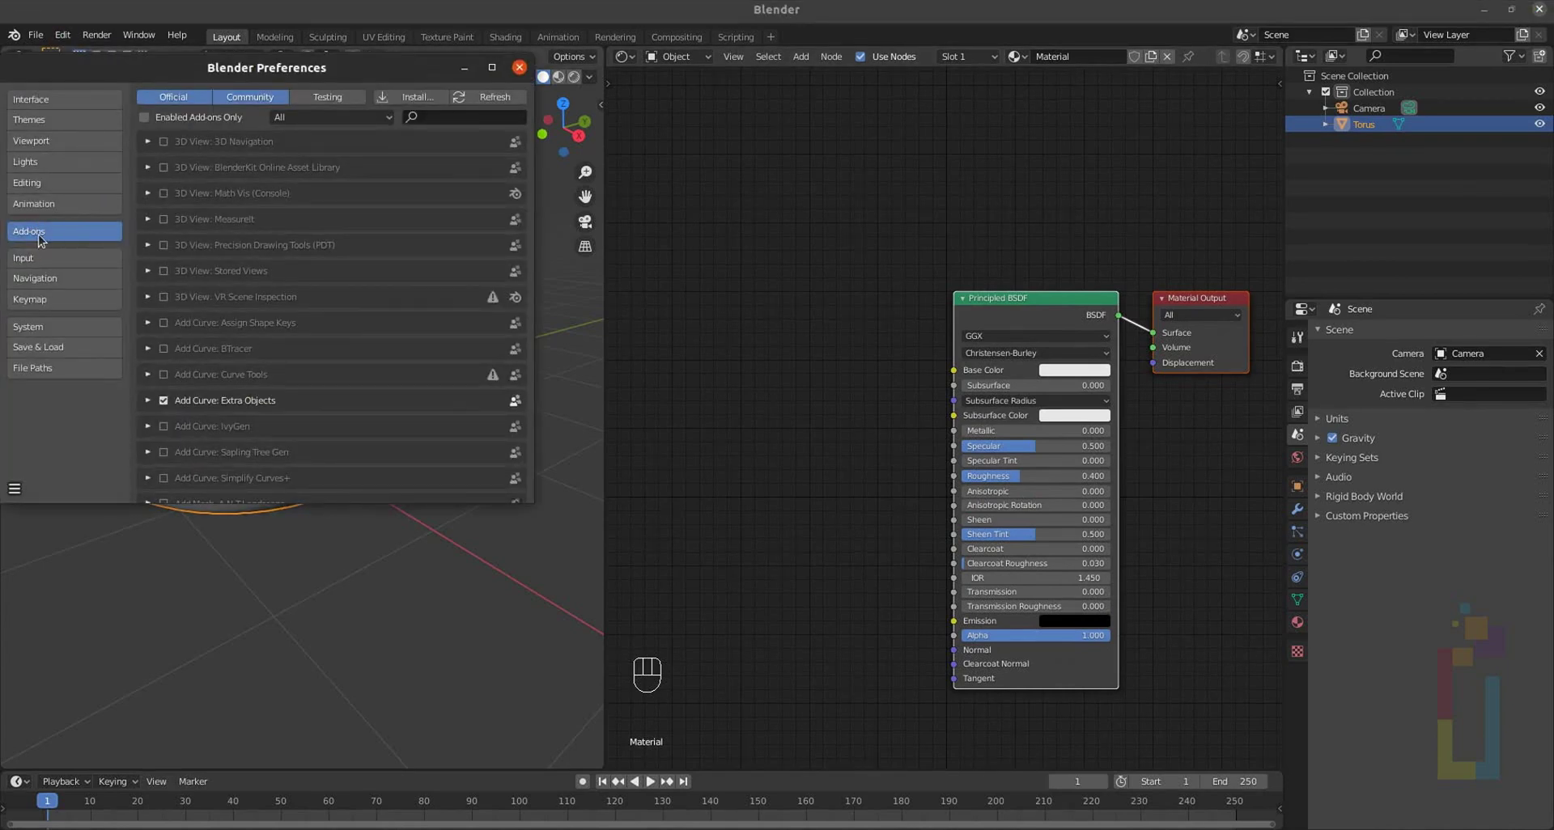
left_click(444, 119)
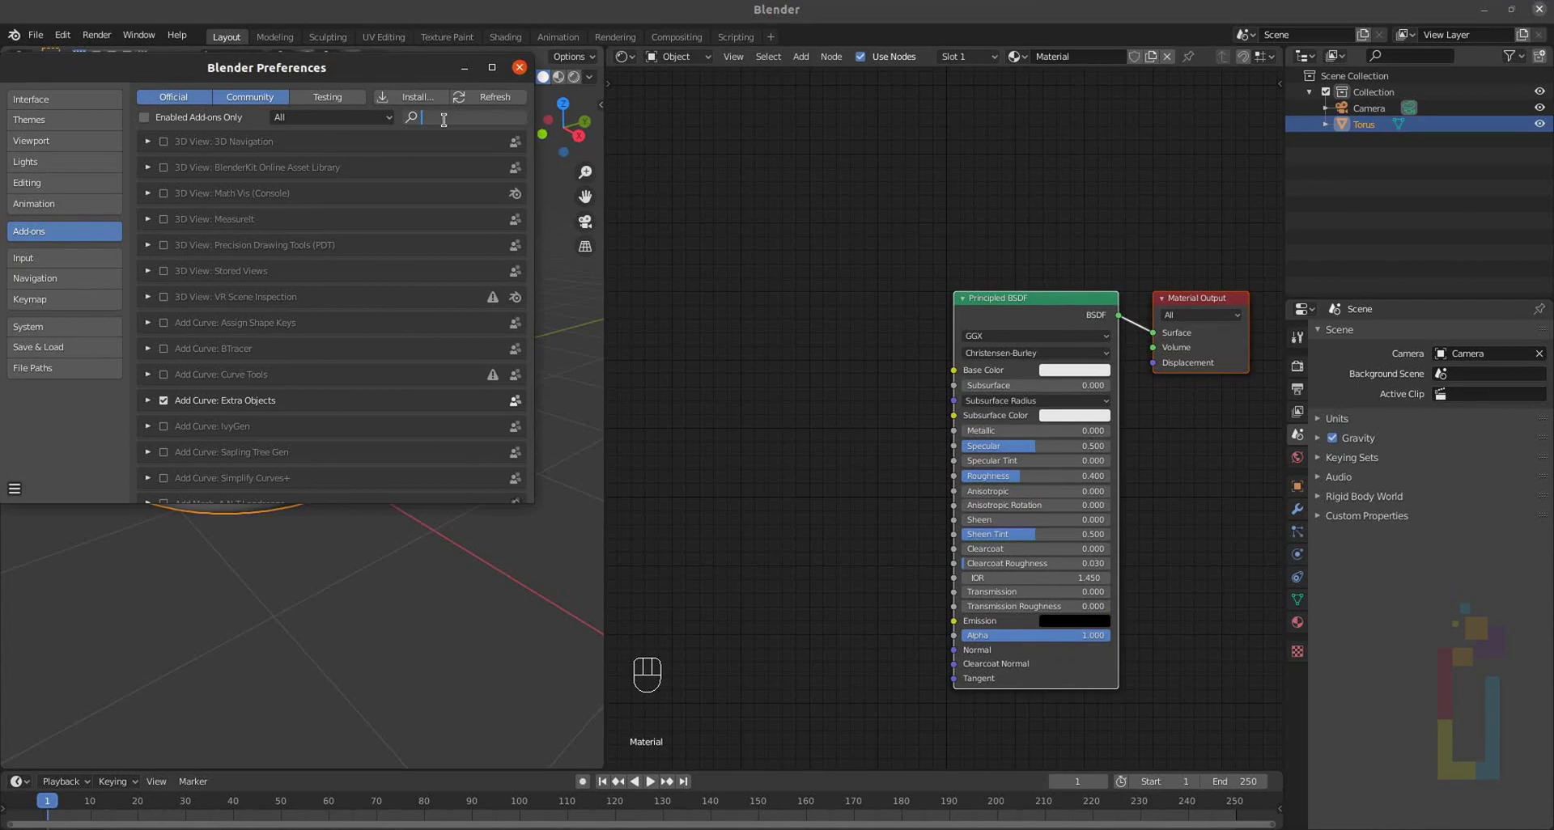
type("wr")
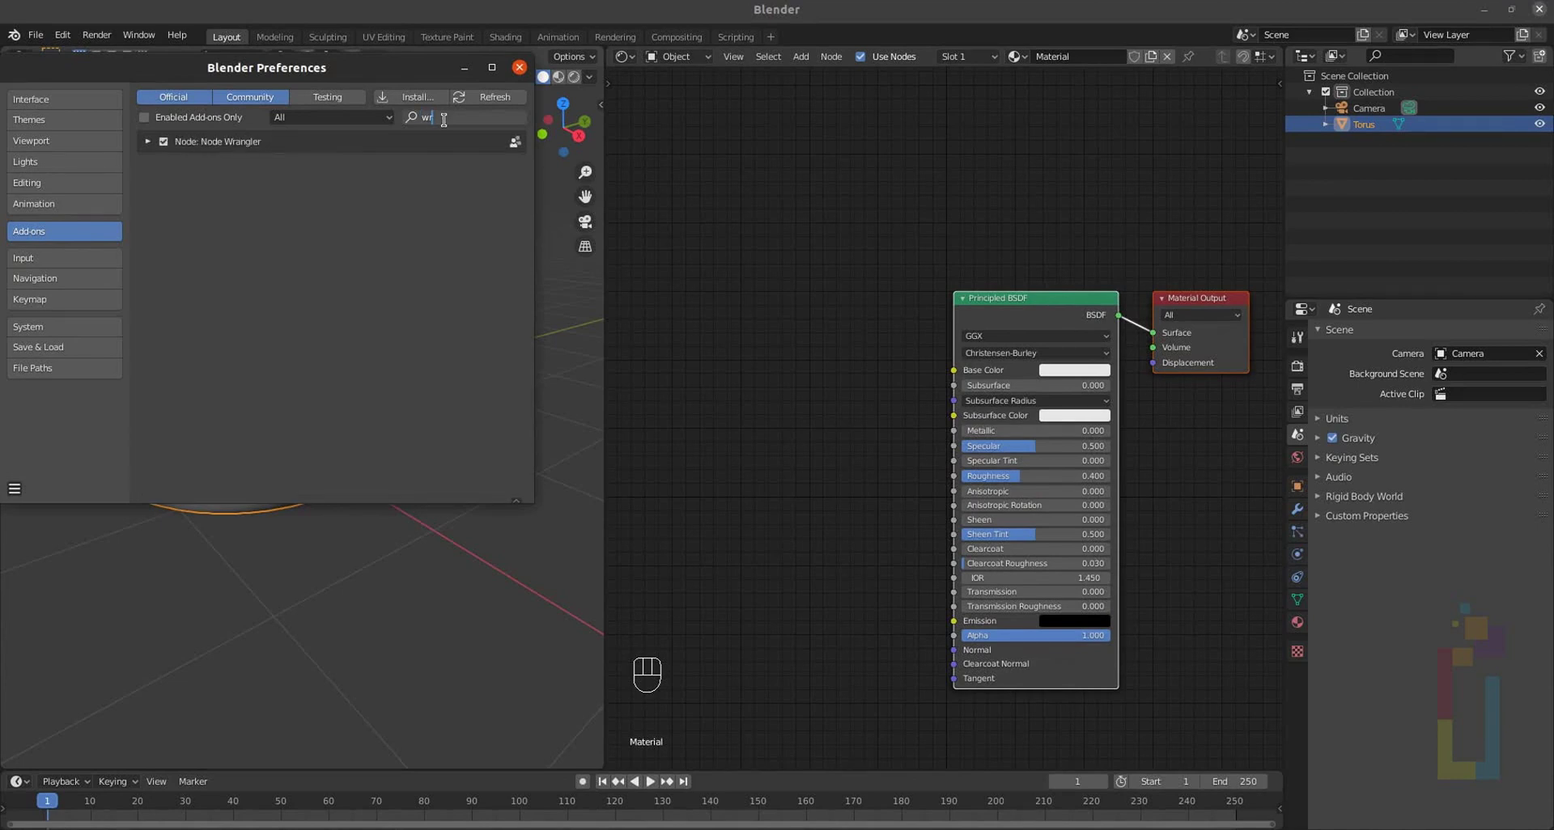
left_click(520, 67)
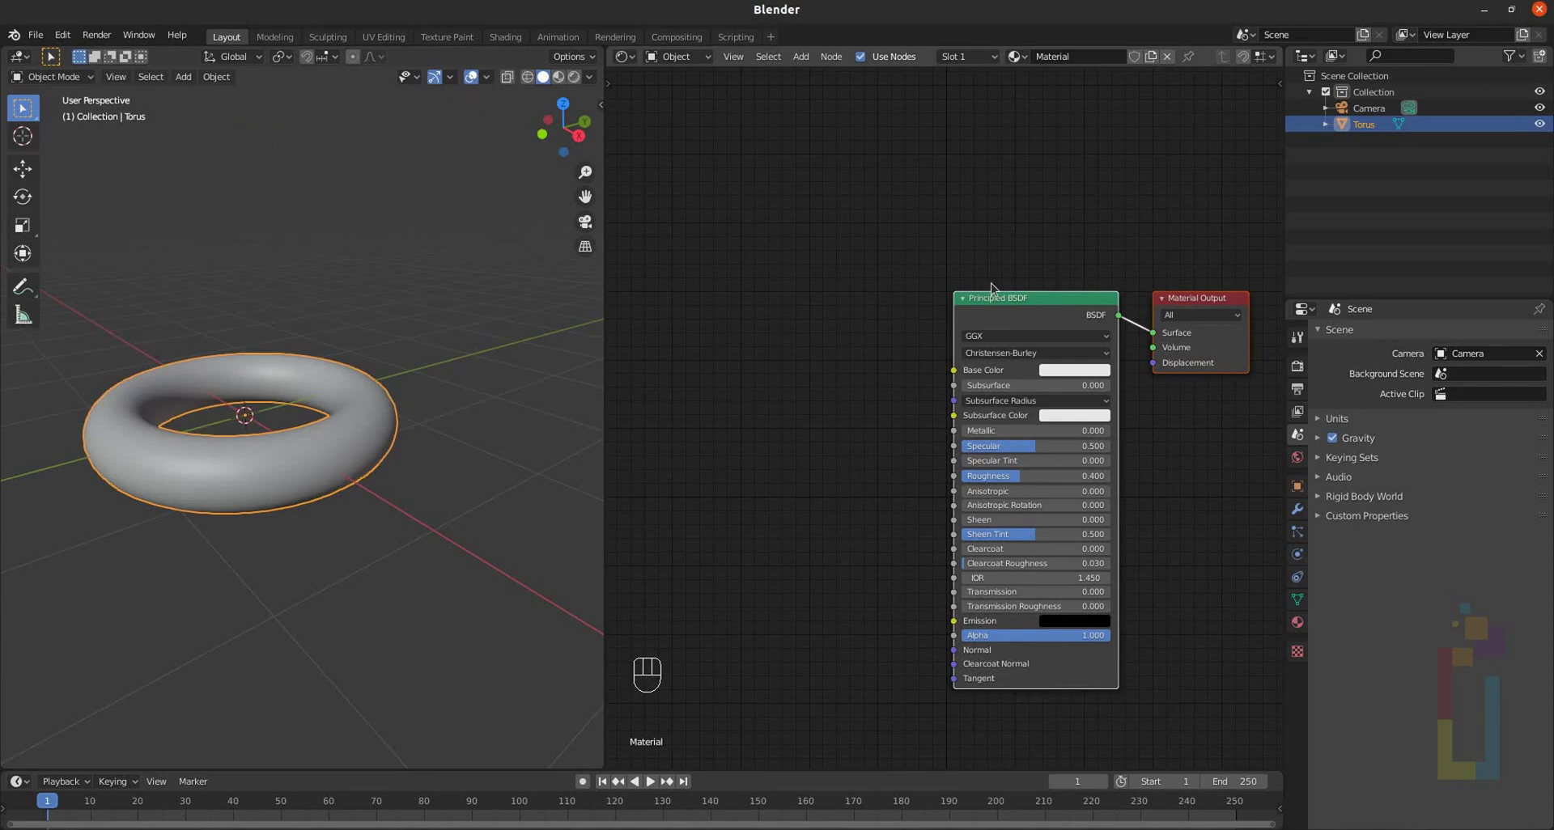
left_click(1003, 309)
- Paste the copied texture, mapping and displacement nodes and arrange their frames
key("ctrl+v")
scroll(858, 407, "down", 3)
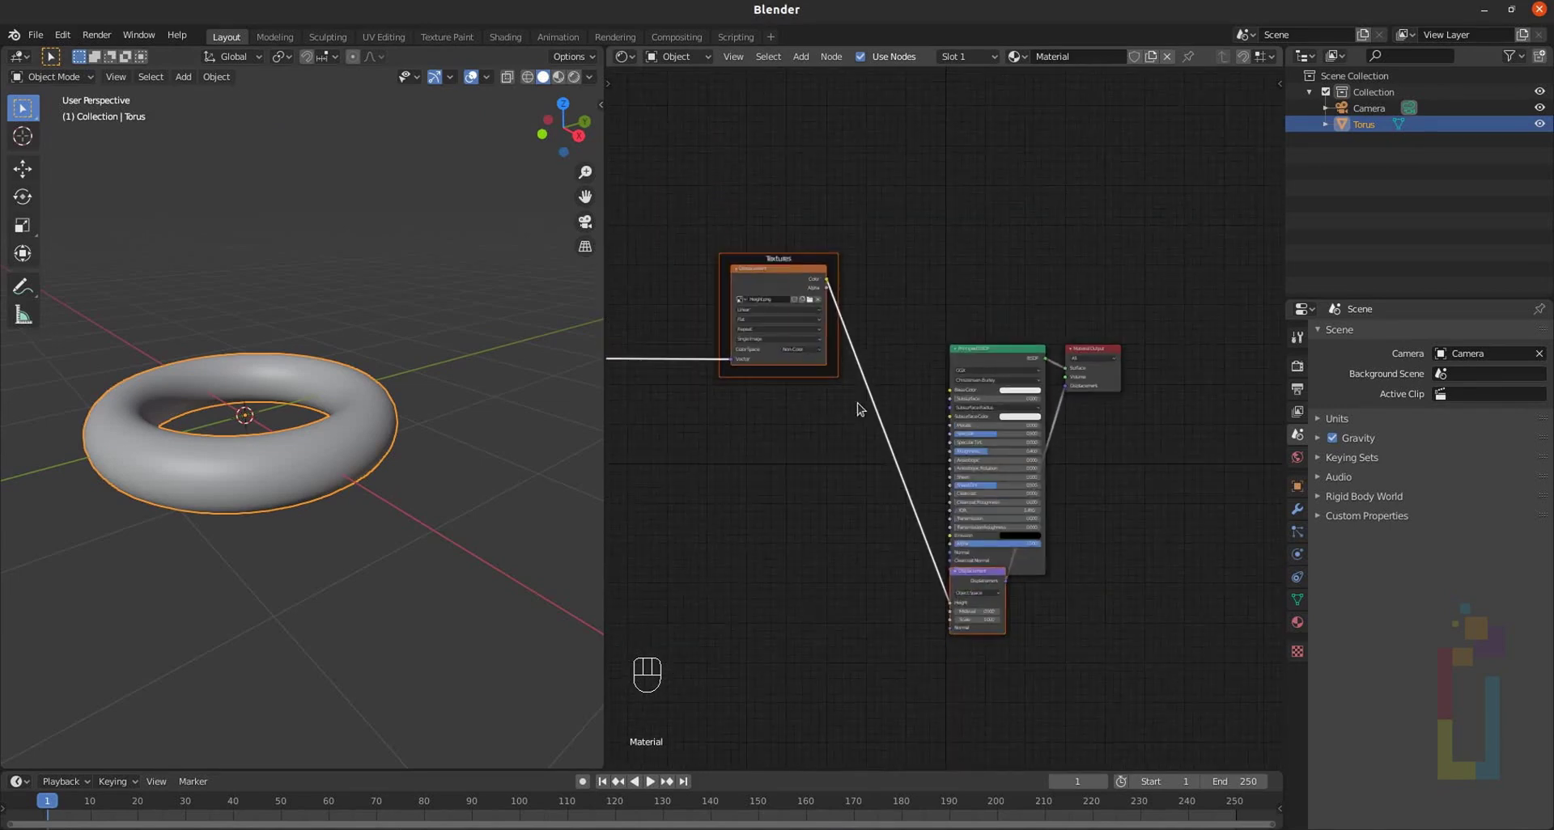
scroll(800, 496, "down", 2)
middle_click_drag(805, 475, 927, 430)
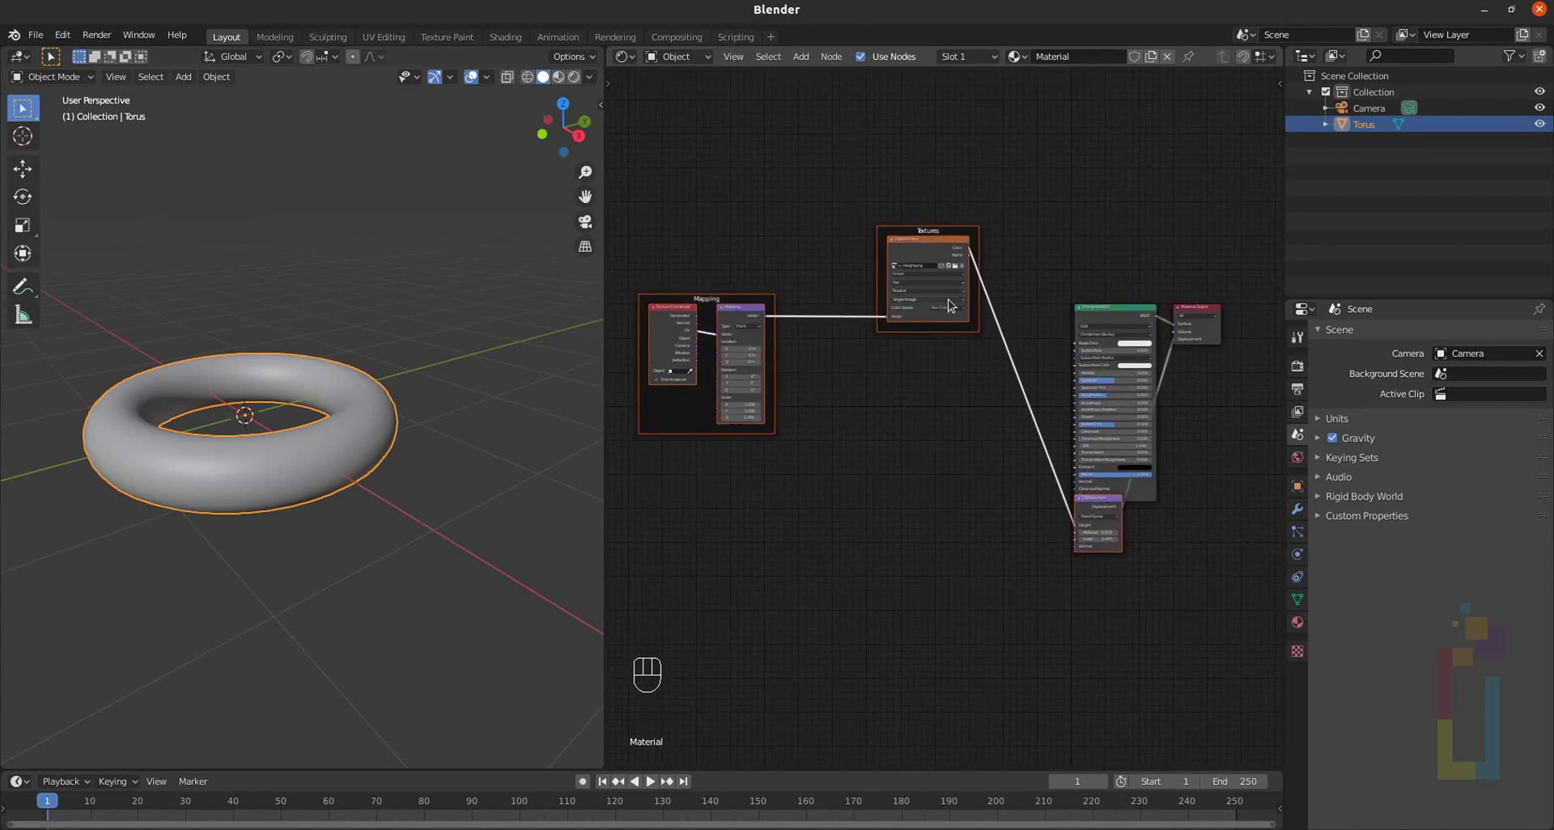
key("g")
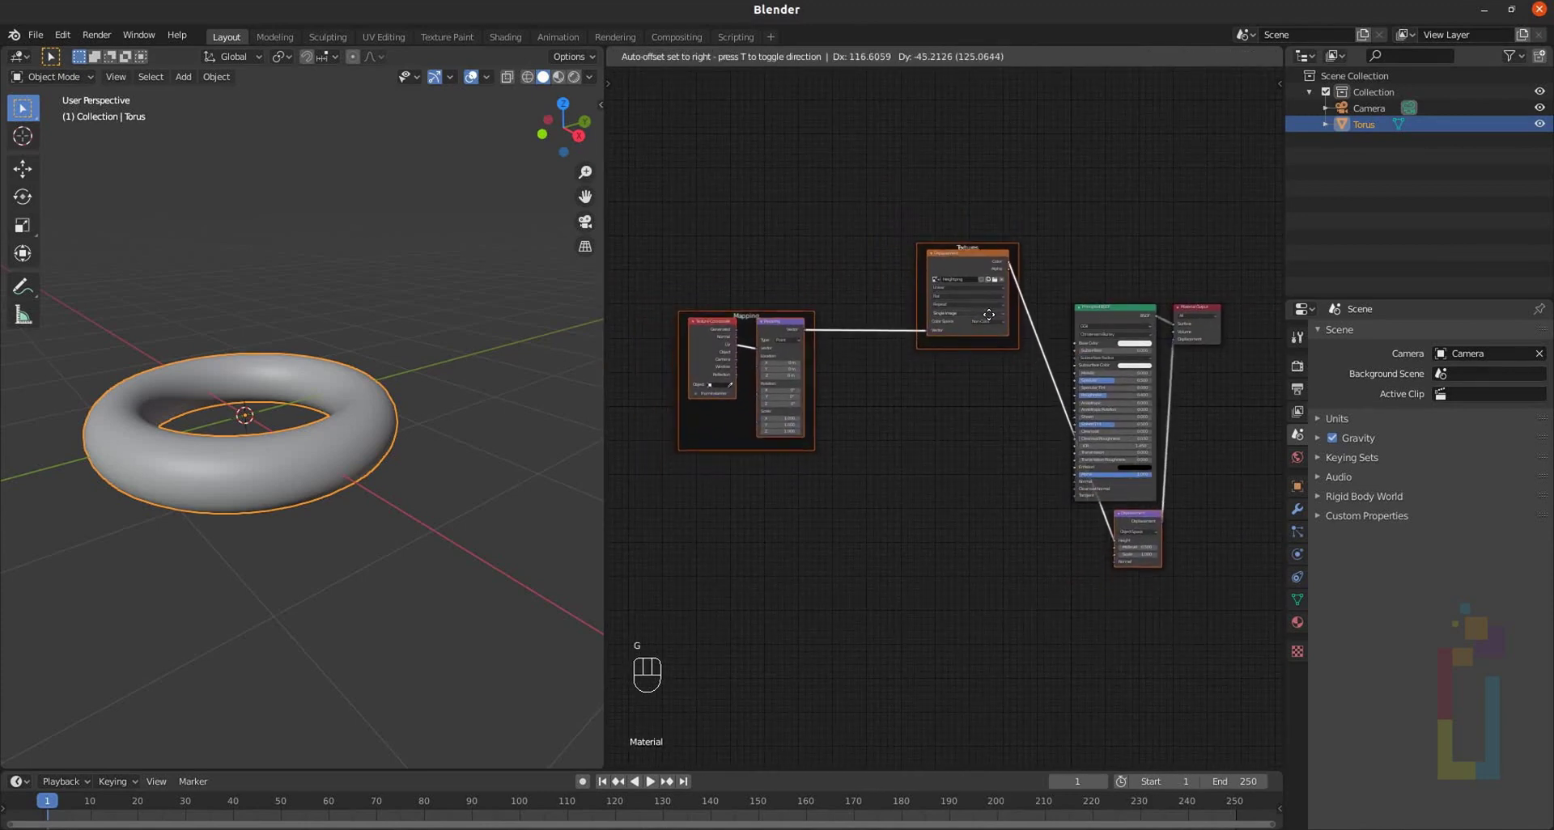
left_click(988, 314)
left_click_drag(664, 181, 955, 667)
key("g")
left_click(844, 295)
scroll(844, 295, "up", 3)
scroll(963, 492, "up", 4)
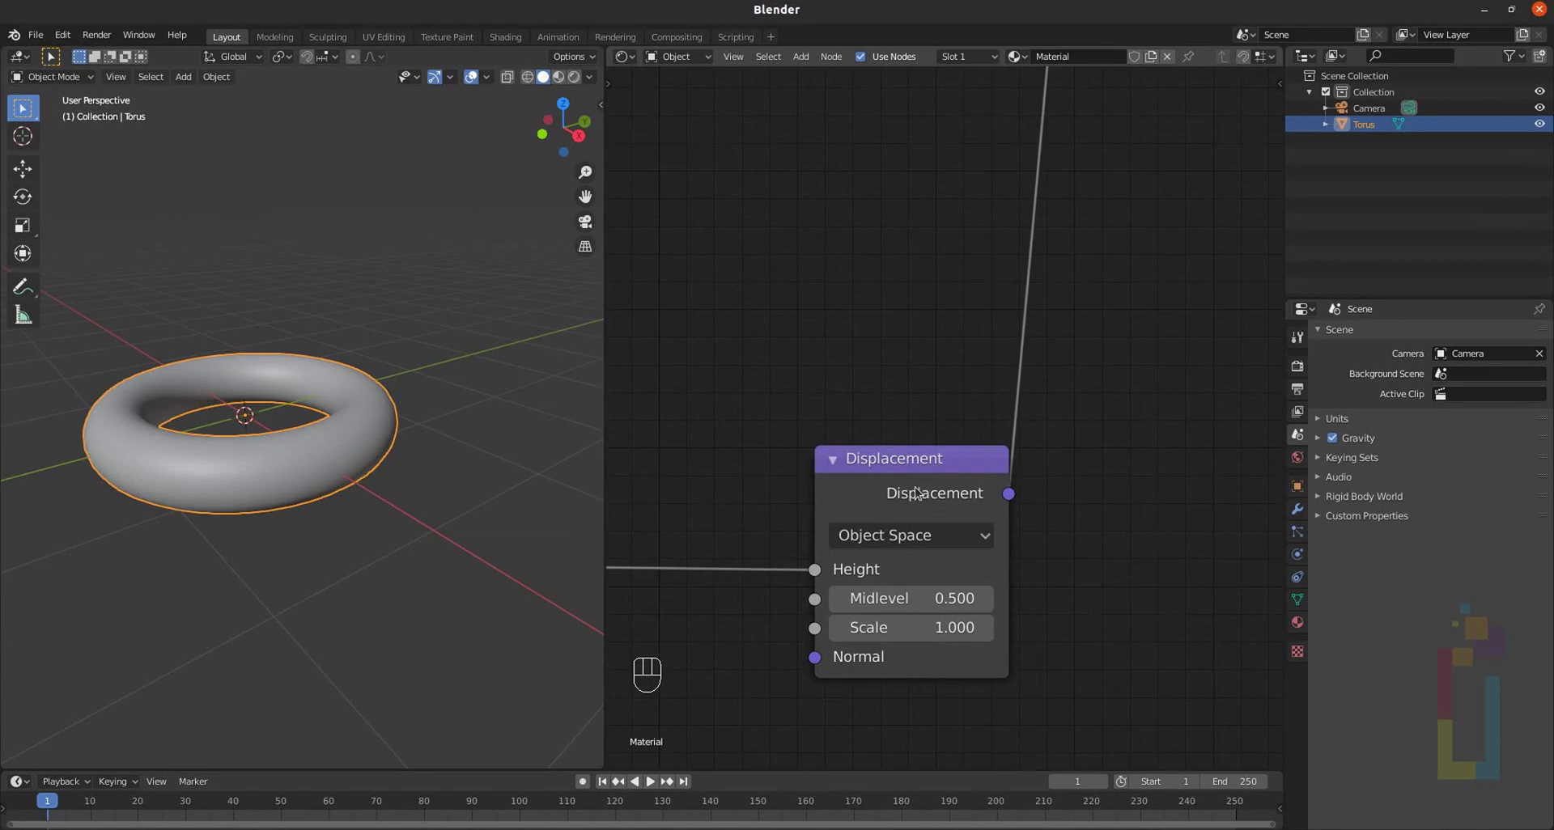
- Set the Displacement node's Scale to 0.1
left_click(915, 476)
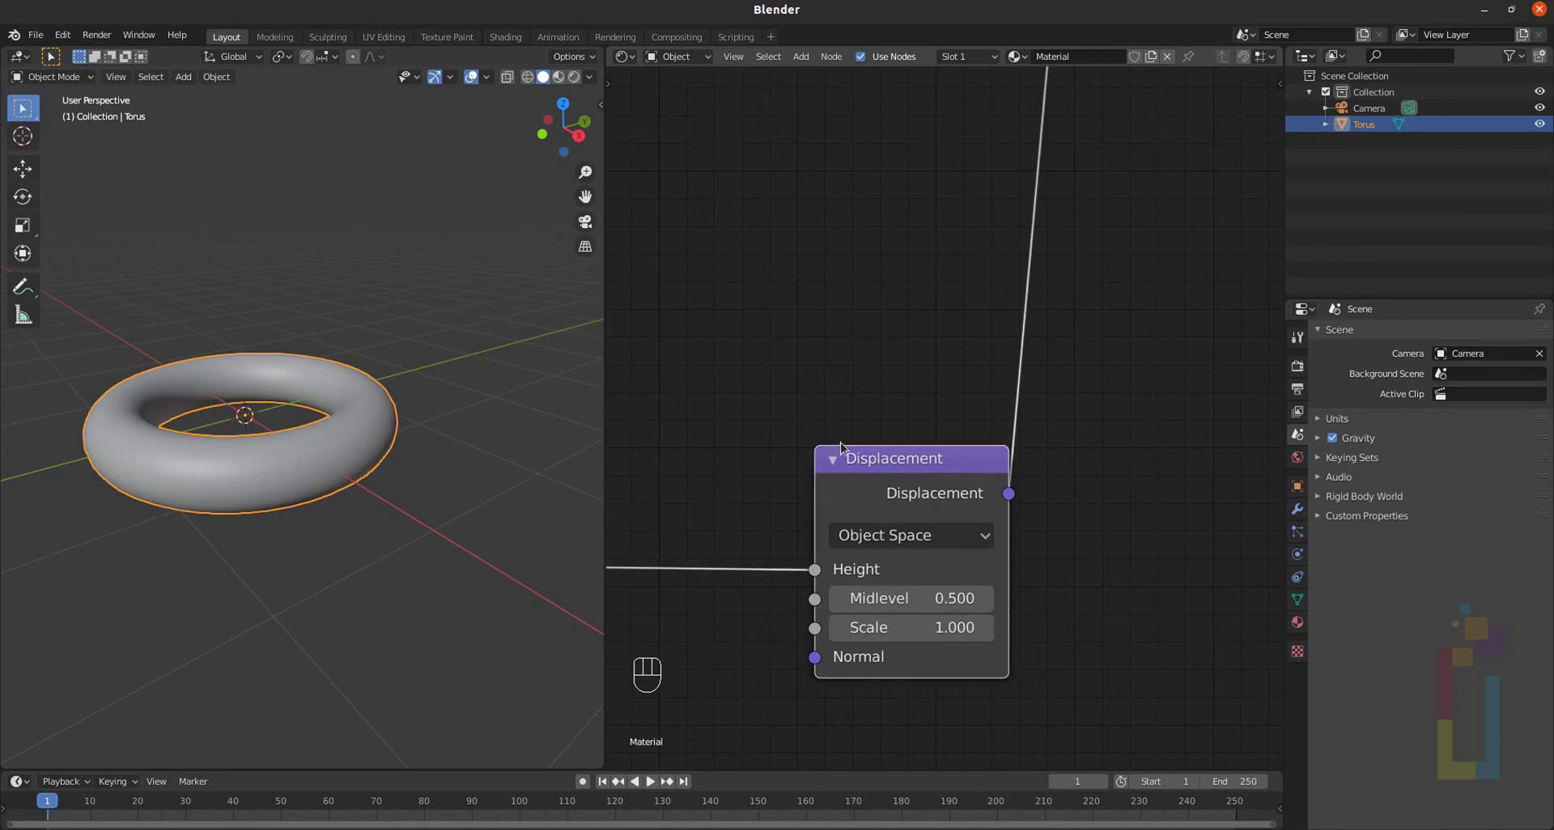
left_click(953, 630)
type(".1")
key("Return")
- Switch the render engine to Cycles with the Experimental feature set
key("Home")
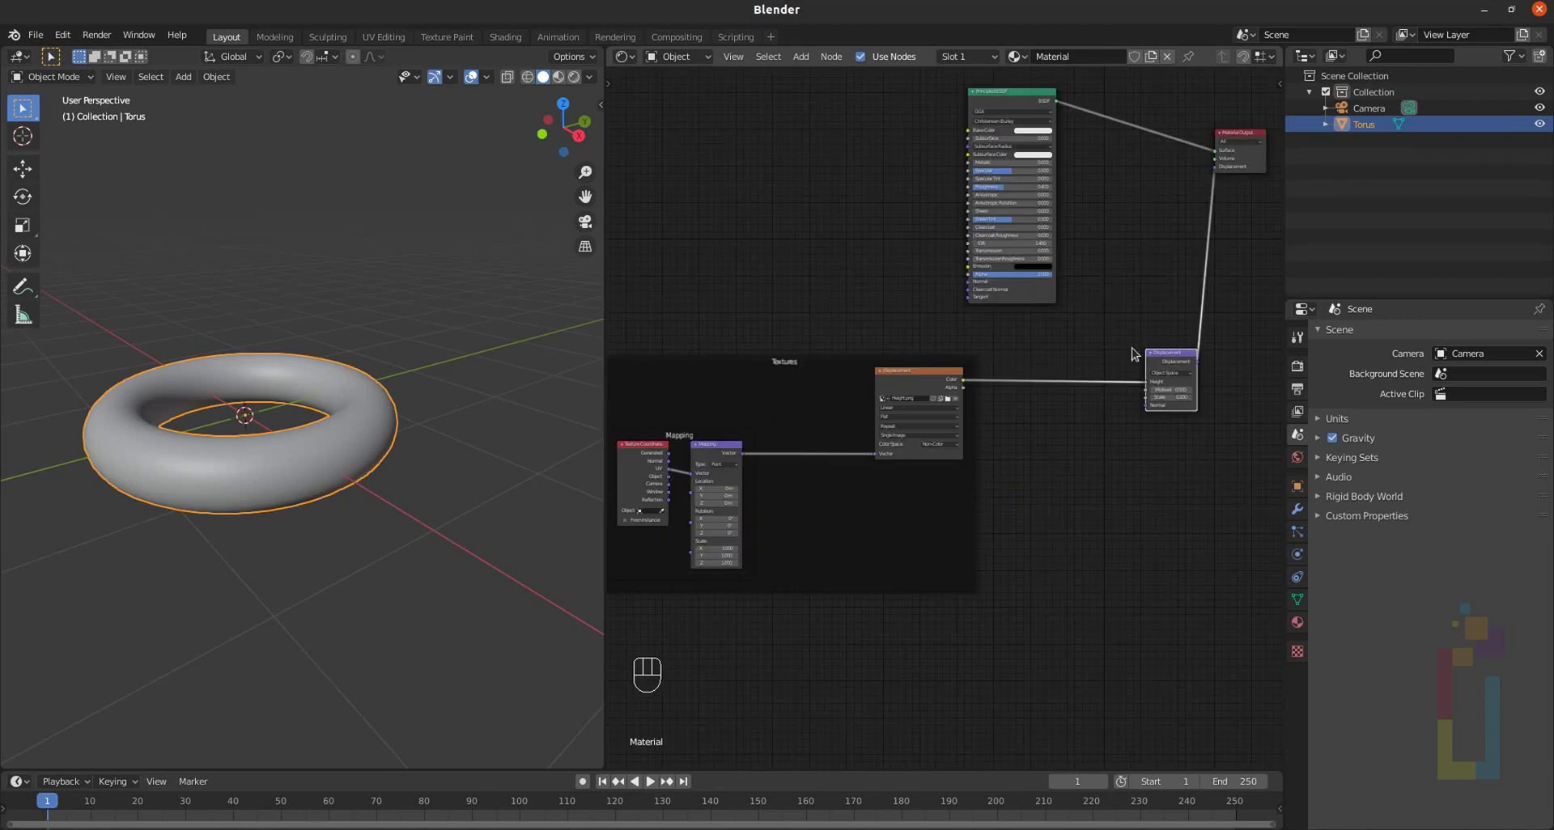
left_click(1297, 366)
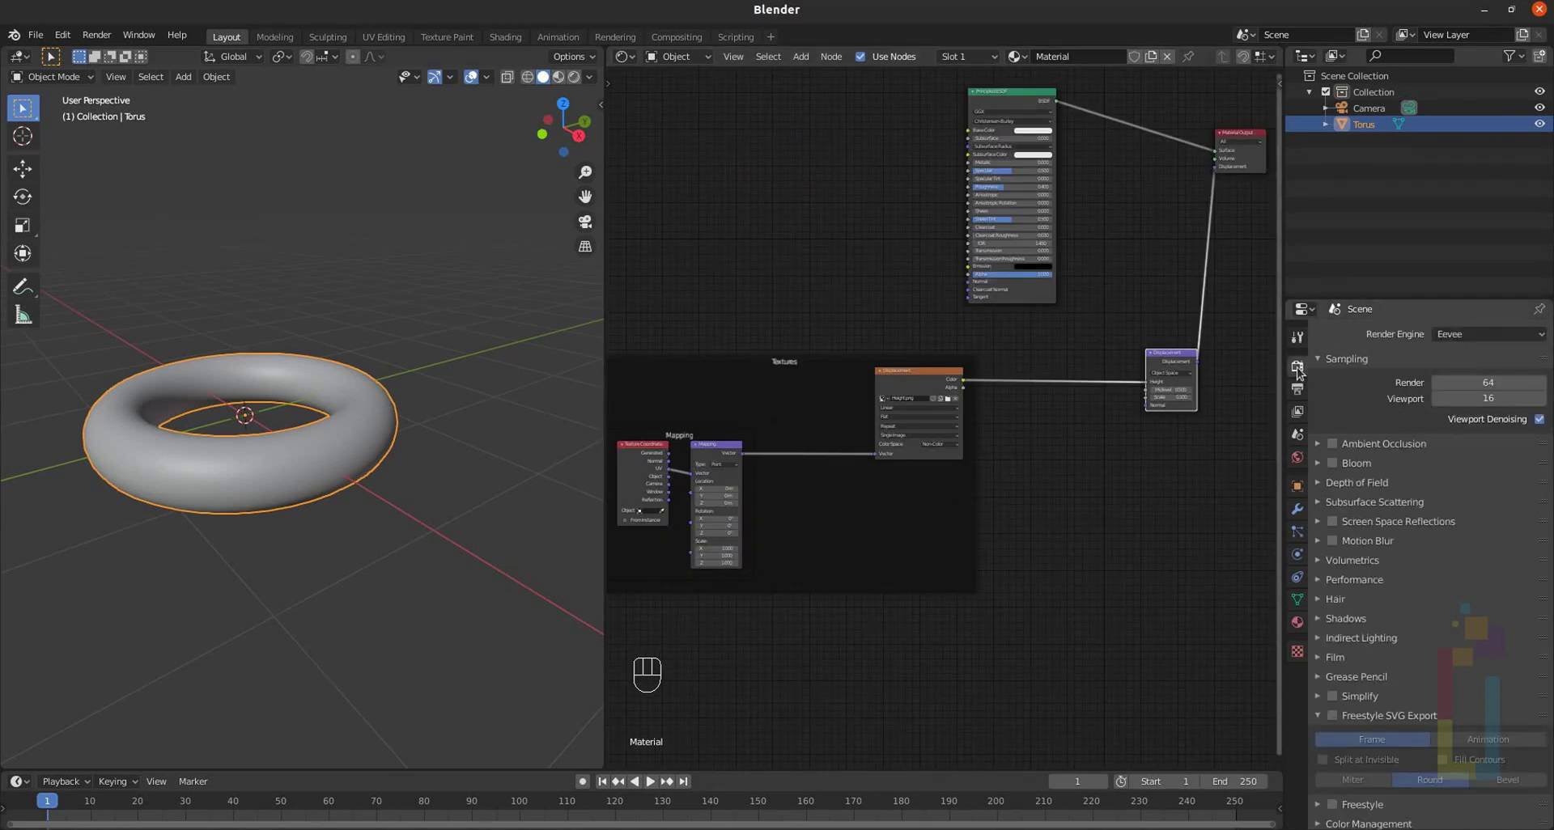
left_click_drag(1449, 335, 1465, 395)
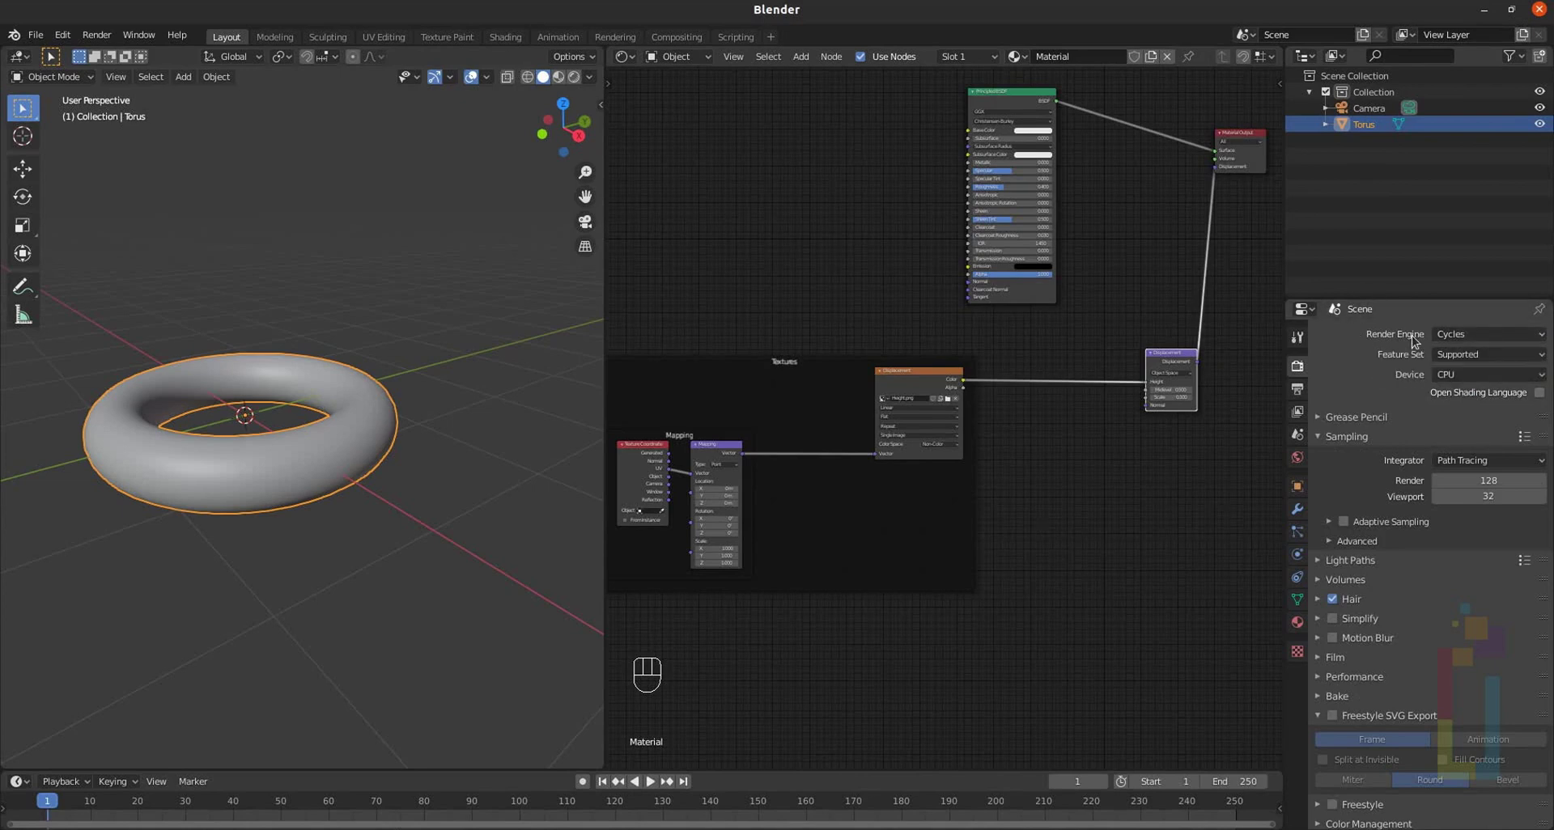
left_click(1478, 361)
left_click(1457, 392)
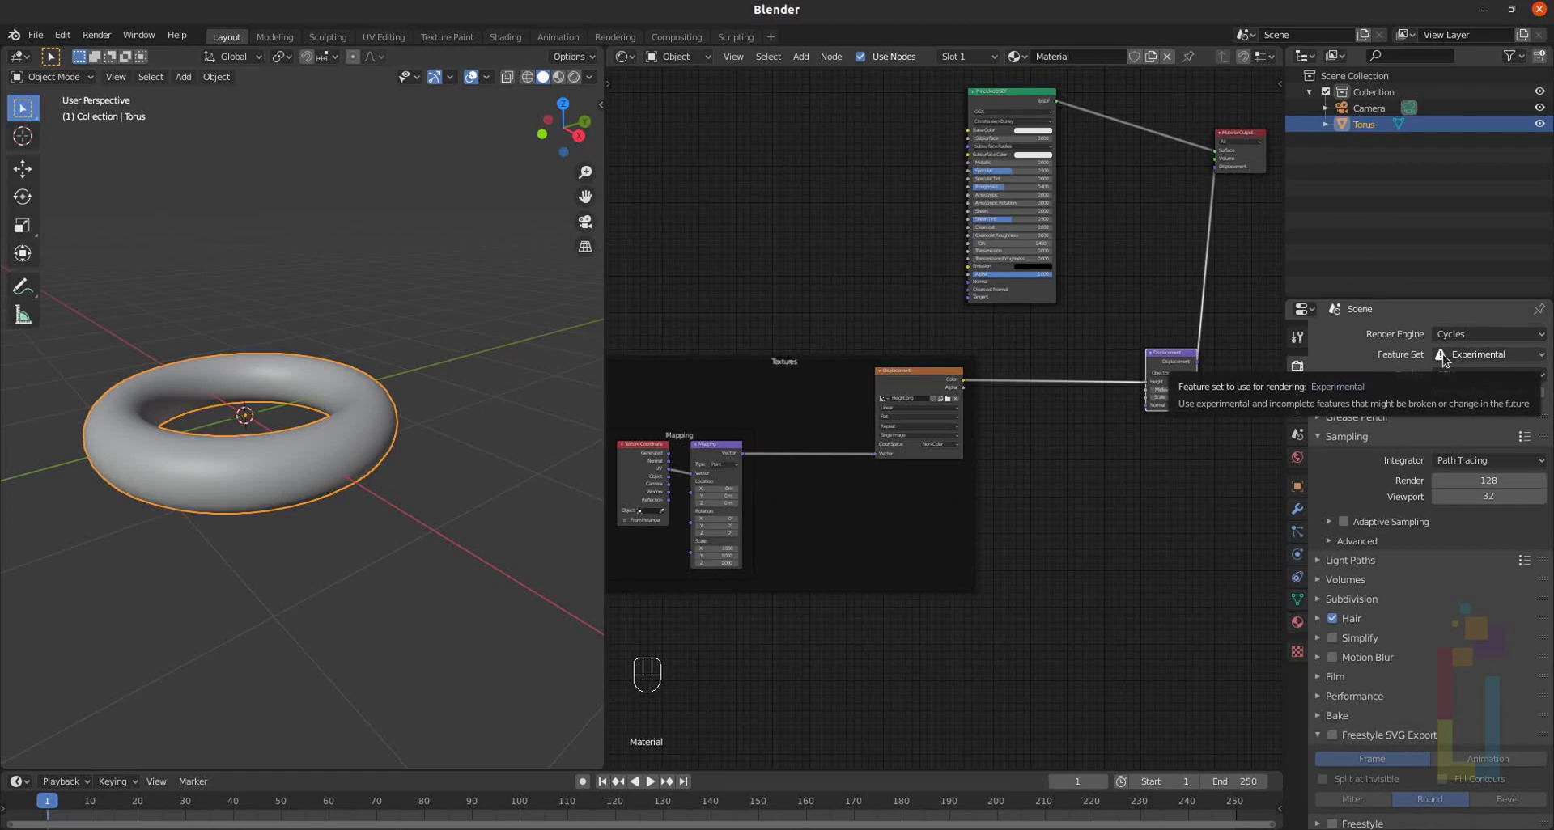
- Edit the viewport dicing rate under the Subdivision render settings
left_click(1321, 600)
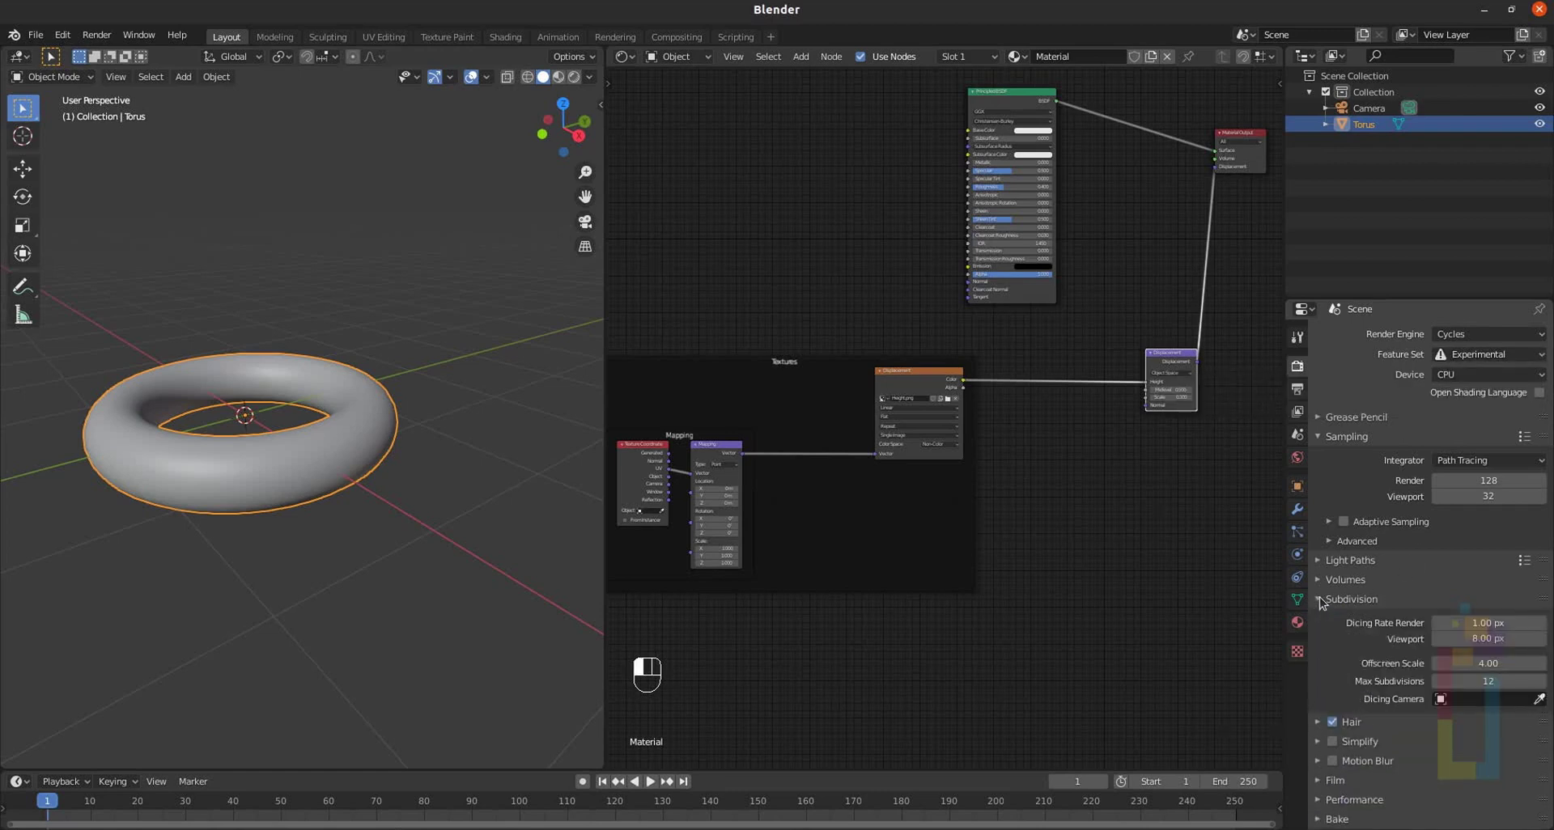
left_click(1477, 637)
key("Return")
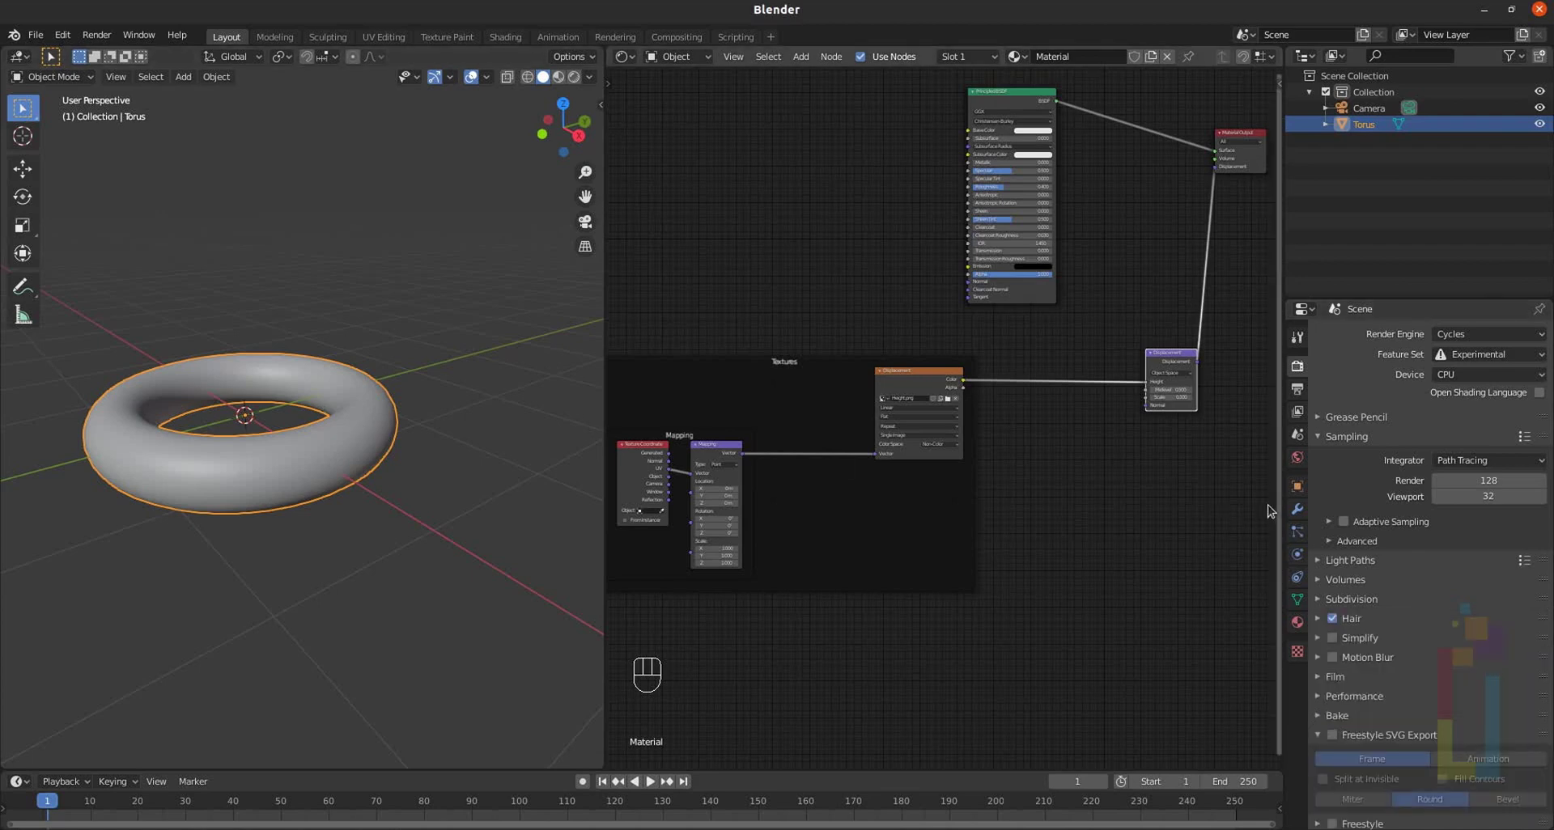
- Add a Subdivision Surface modifier to the torus with Adaptive enabled
left_click(1298, 510)
left_click(1371, 332)
left_click(1239, 601)
left_click(1326, 441)
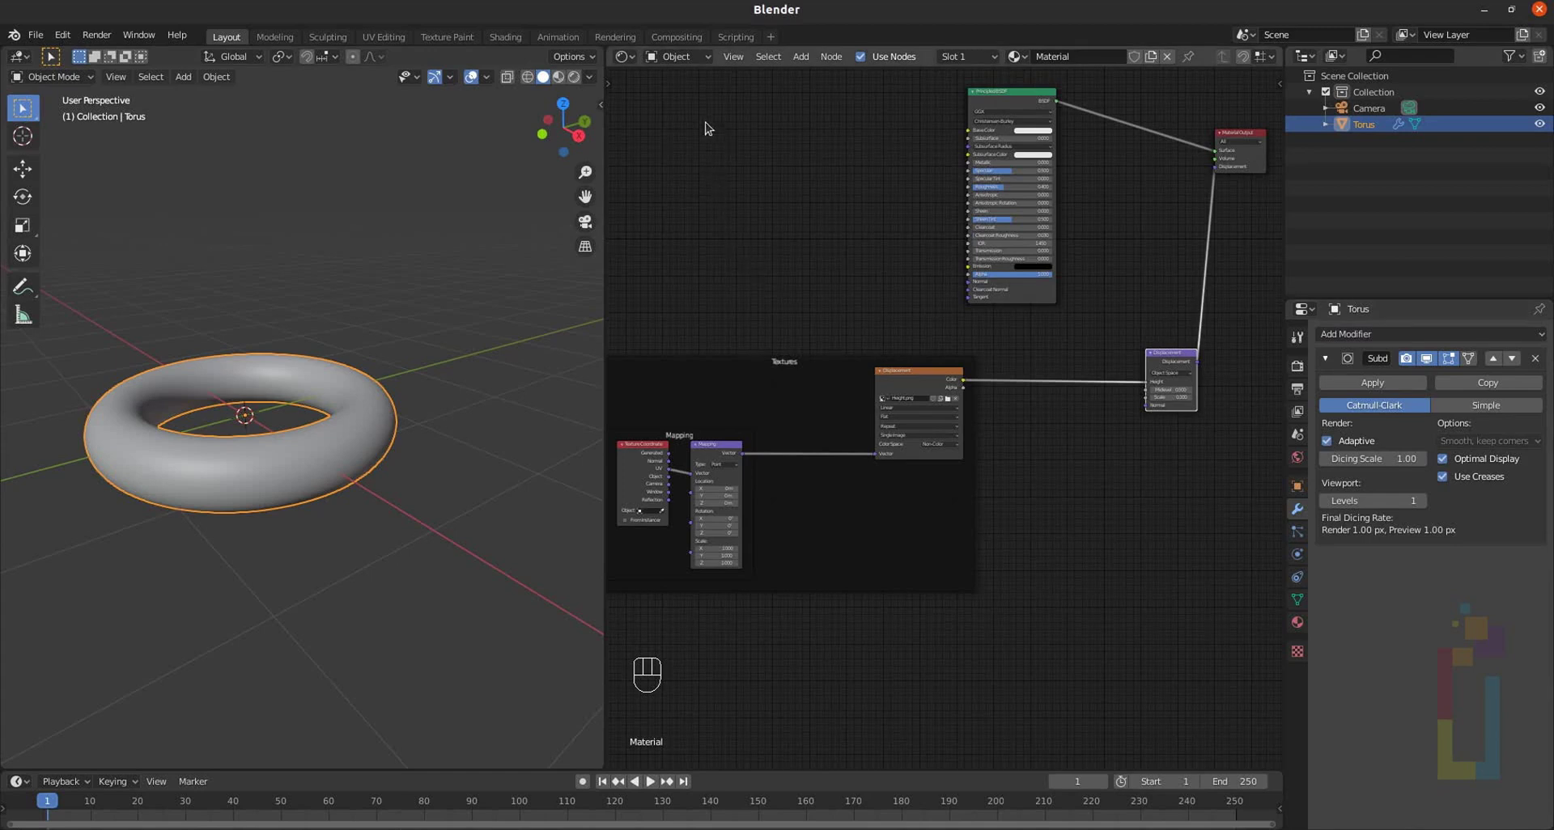
- Switch the Shader Editor from Object to World to show the Background nodes
left_click(696, 58)
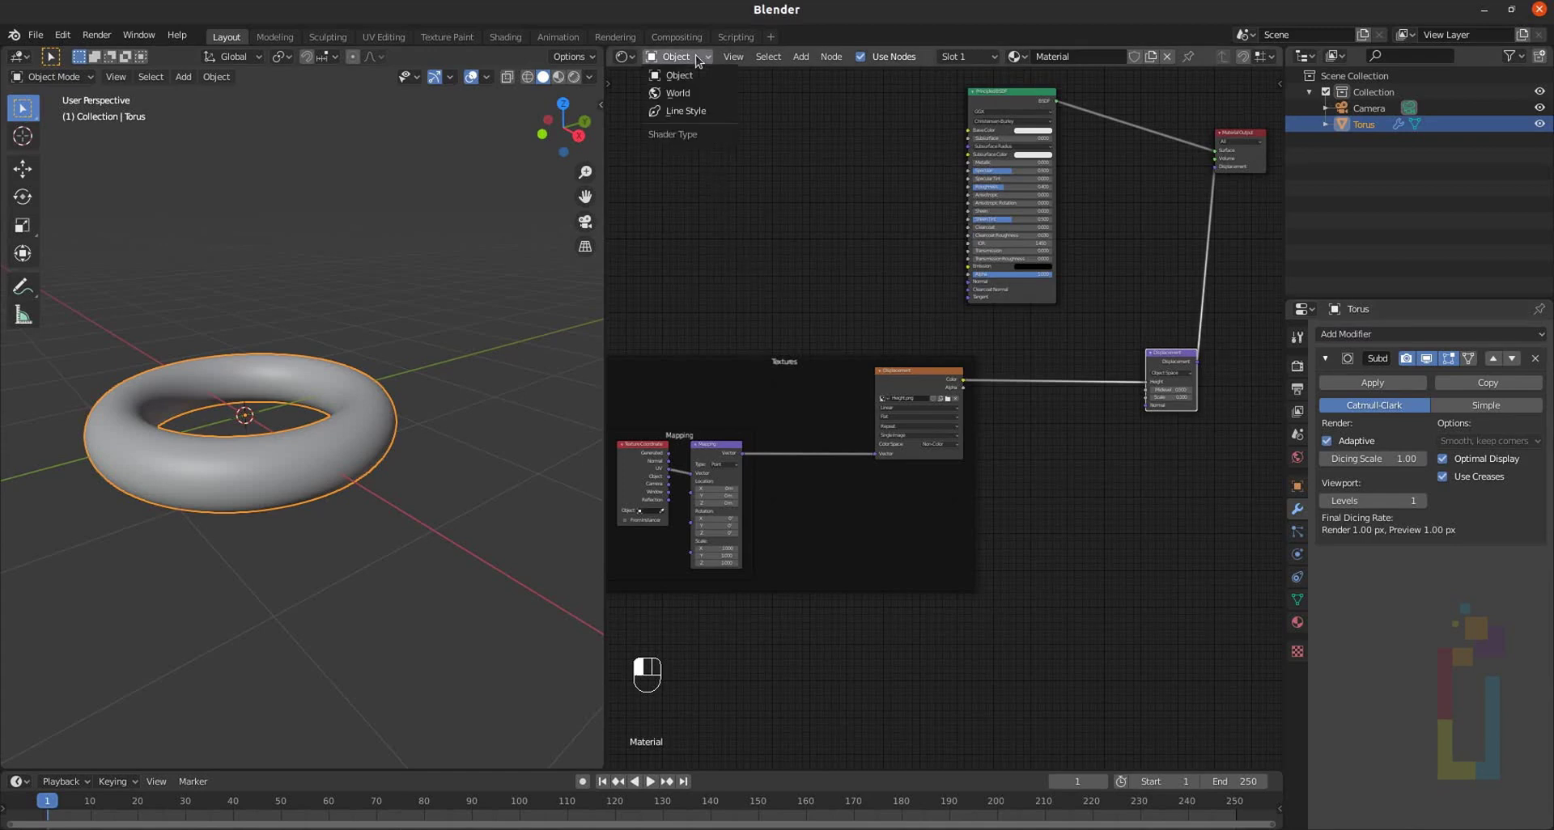
left_click(676, 93)
middle_click_drag(954, 246, 983, 387)
scroll(984, 387, "up", 2)
- Add Environment Texture and Mapping nodes to the World Background and place them to its left
middle_click_drag(903, 292, 816, 358)
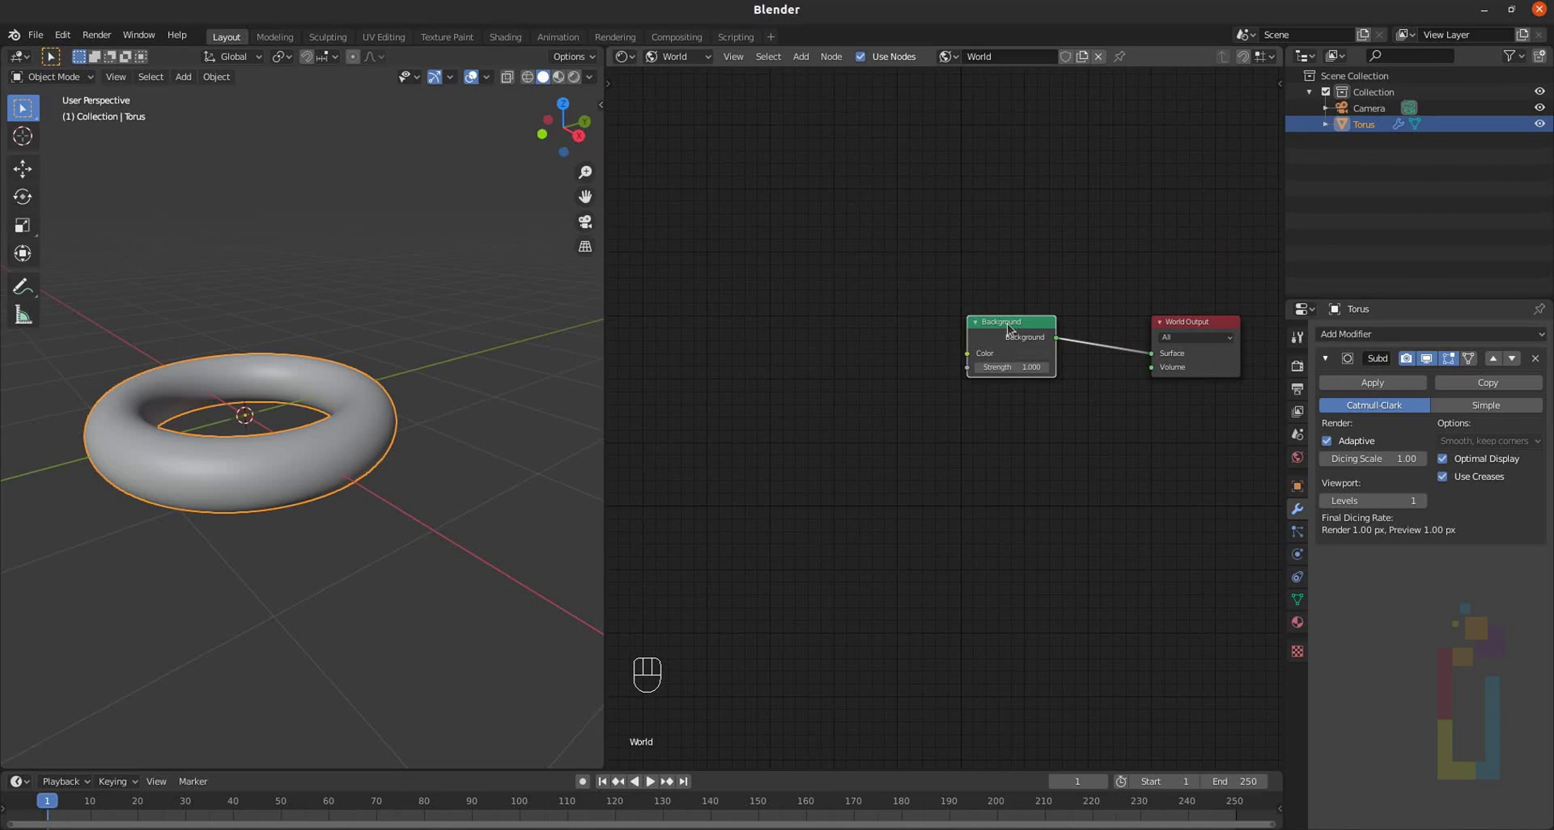
key("ctrl+t")
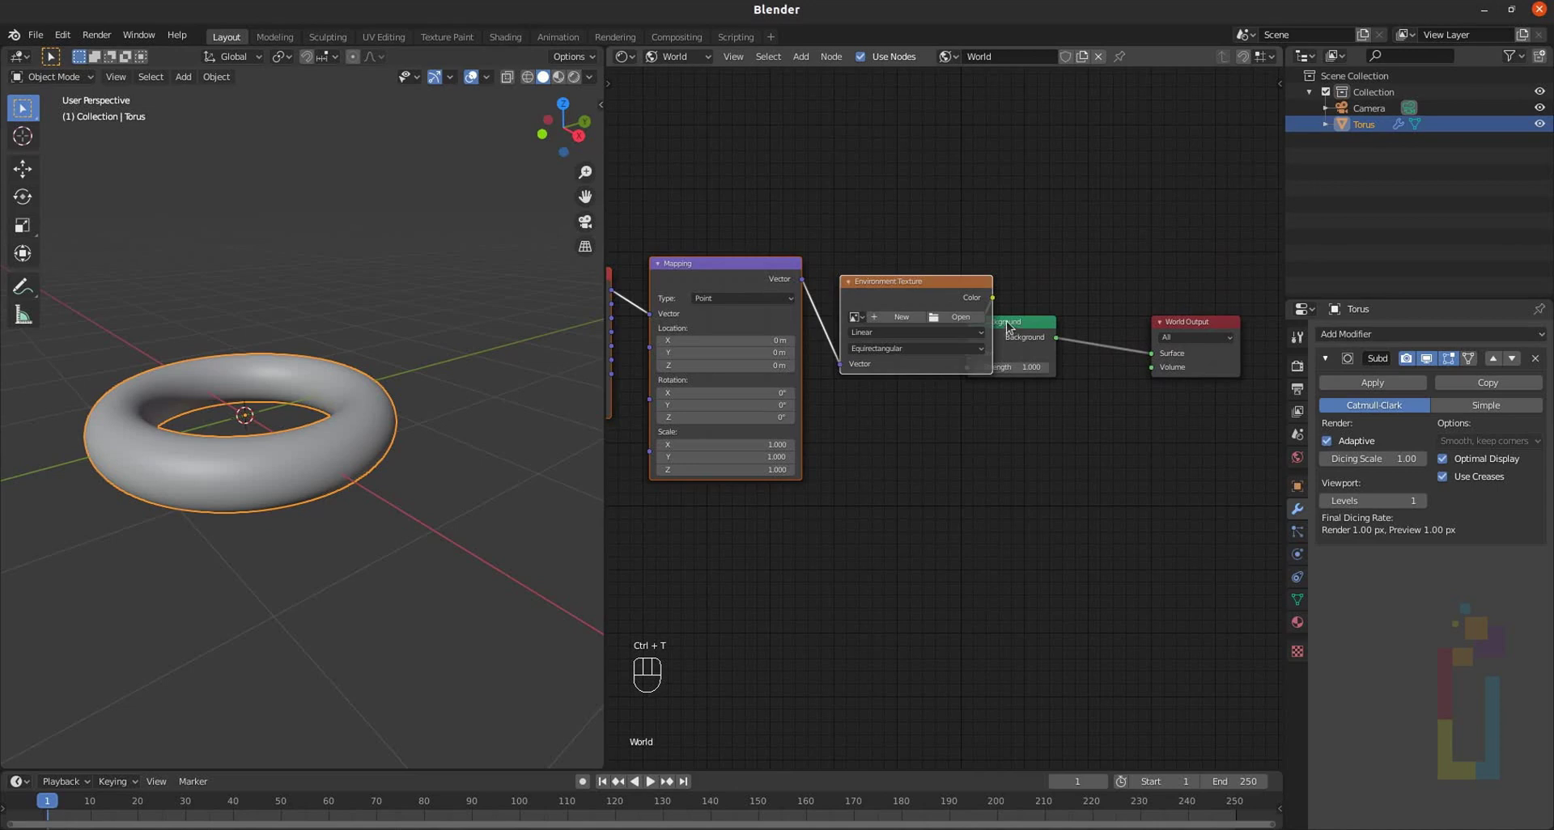
key("g")
left_click(858, 309)
middle_click_drag(746, 410, 846, 442)
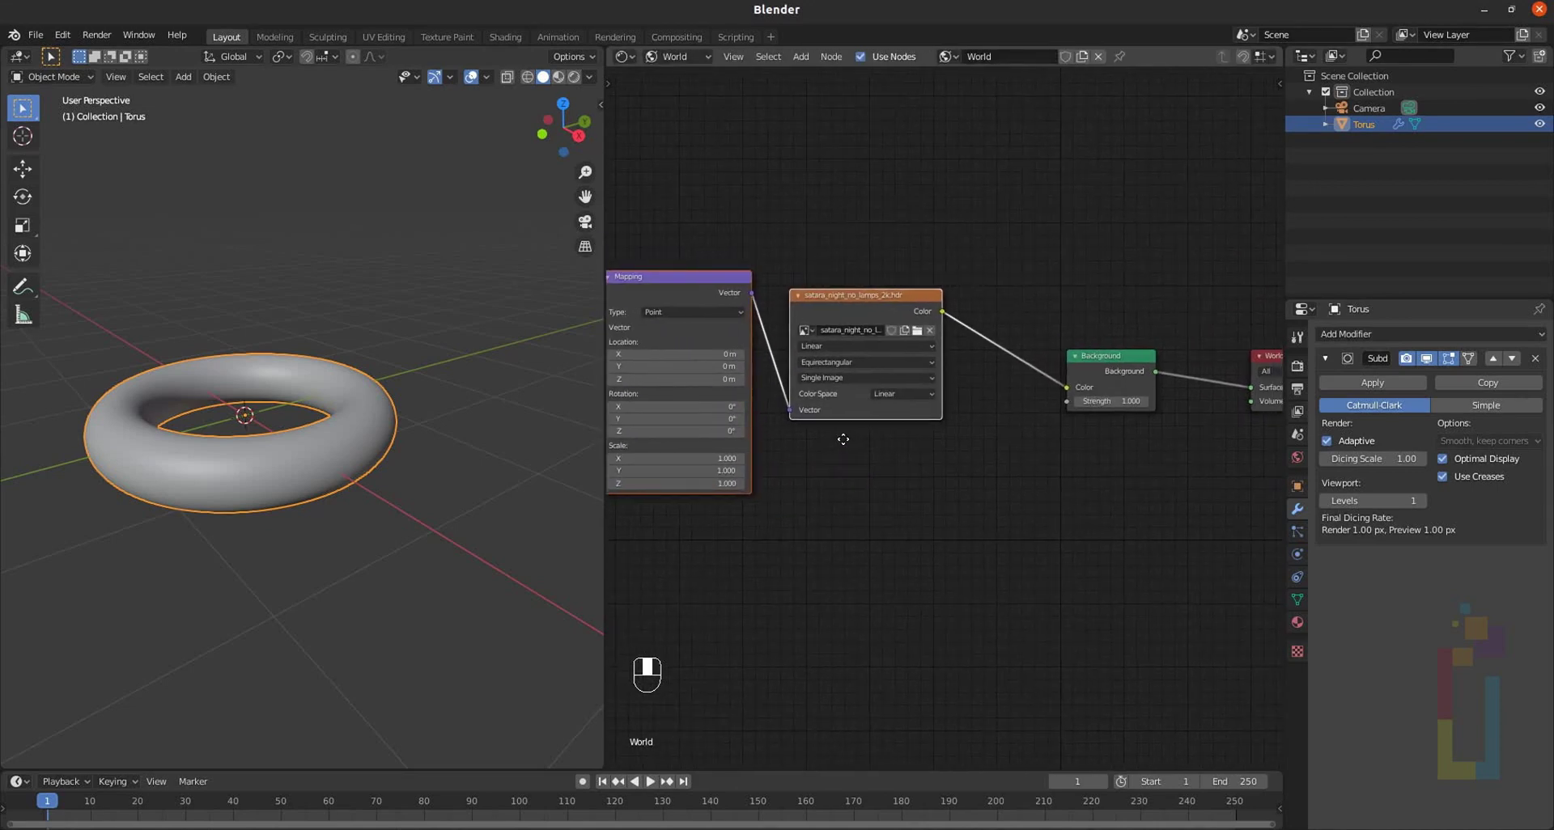
- Show the torus's Object material nodes again and enable Rendered viewport shading
left_click(688, 56)
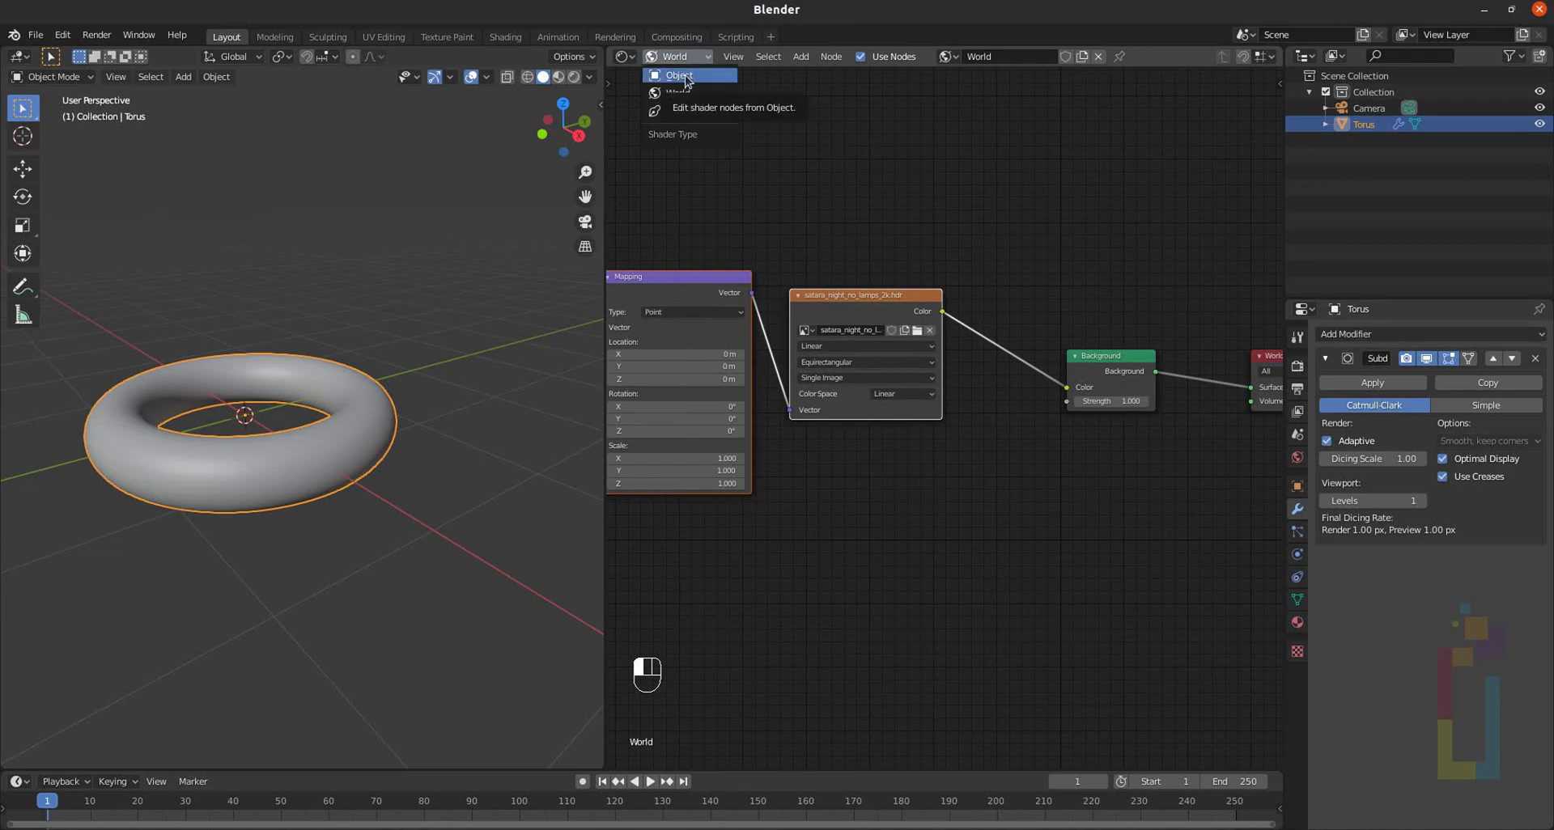
left_click(685, 77)
left_click(574, 76)
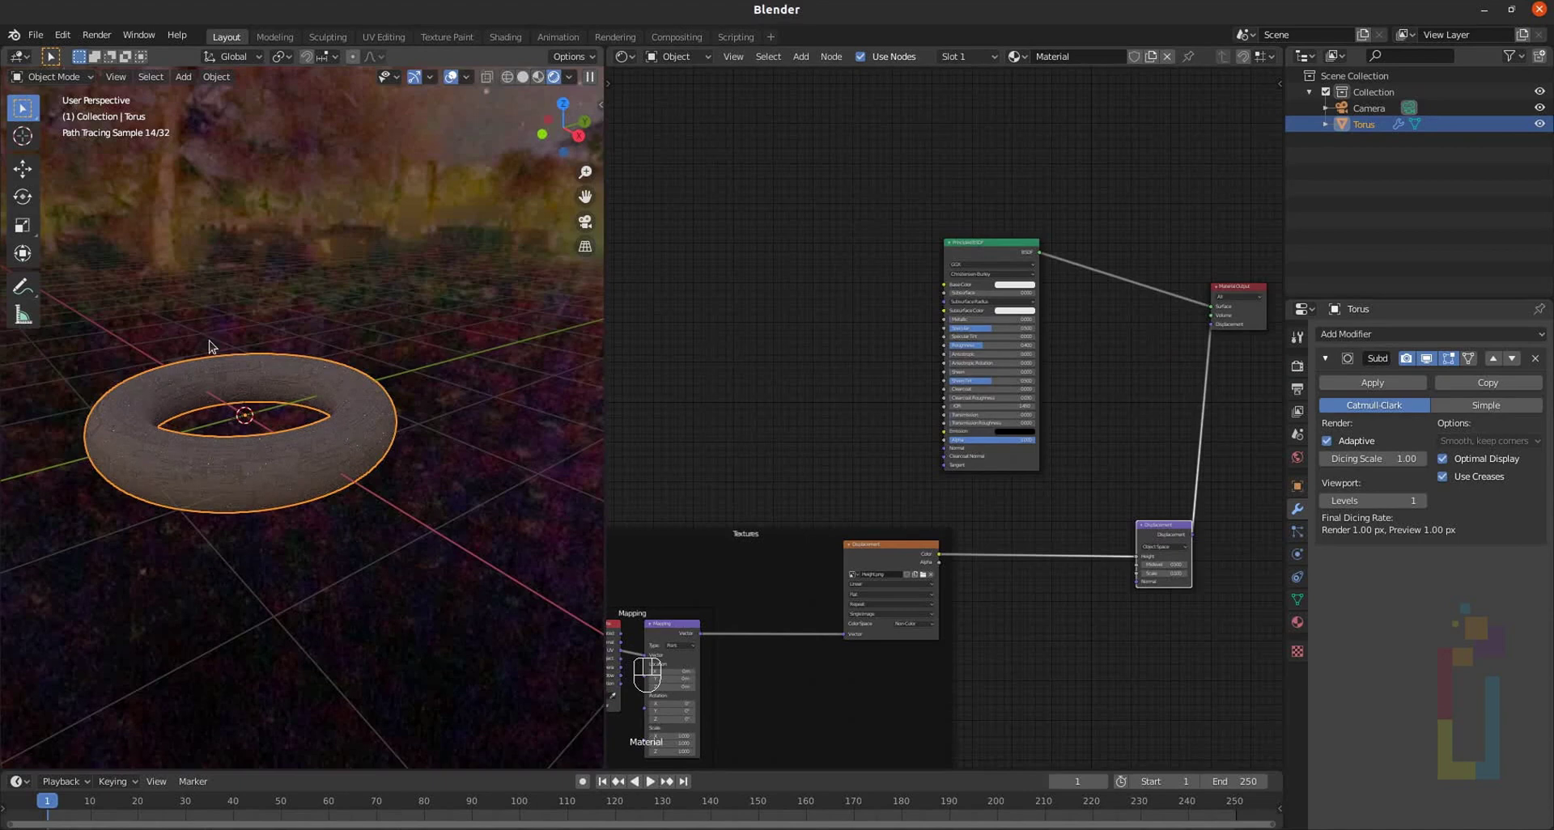
- Zoom onto the rendered torus and edit the Mapping node's Scale X, Y and Z together
scroll(208, 356, "up", 3)
scroll(243, 324, "up", 3)
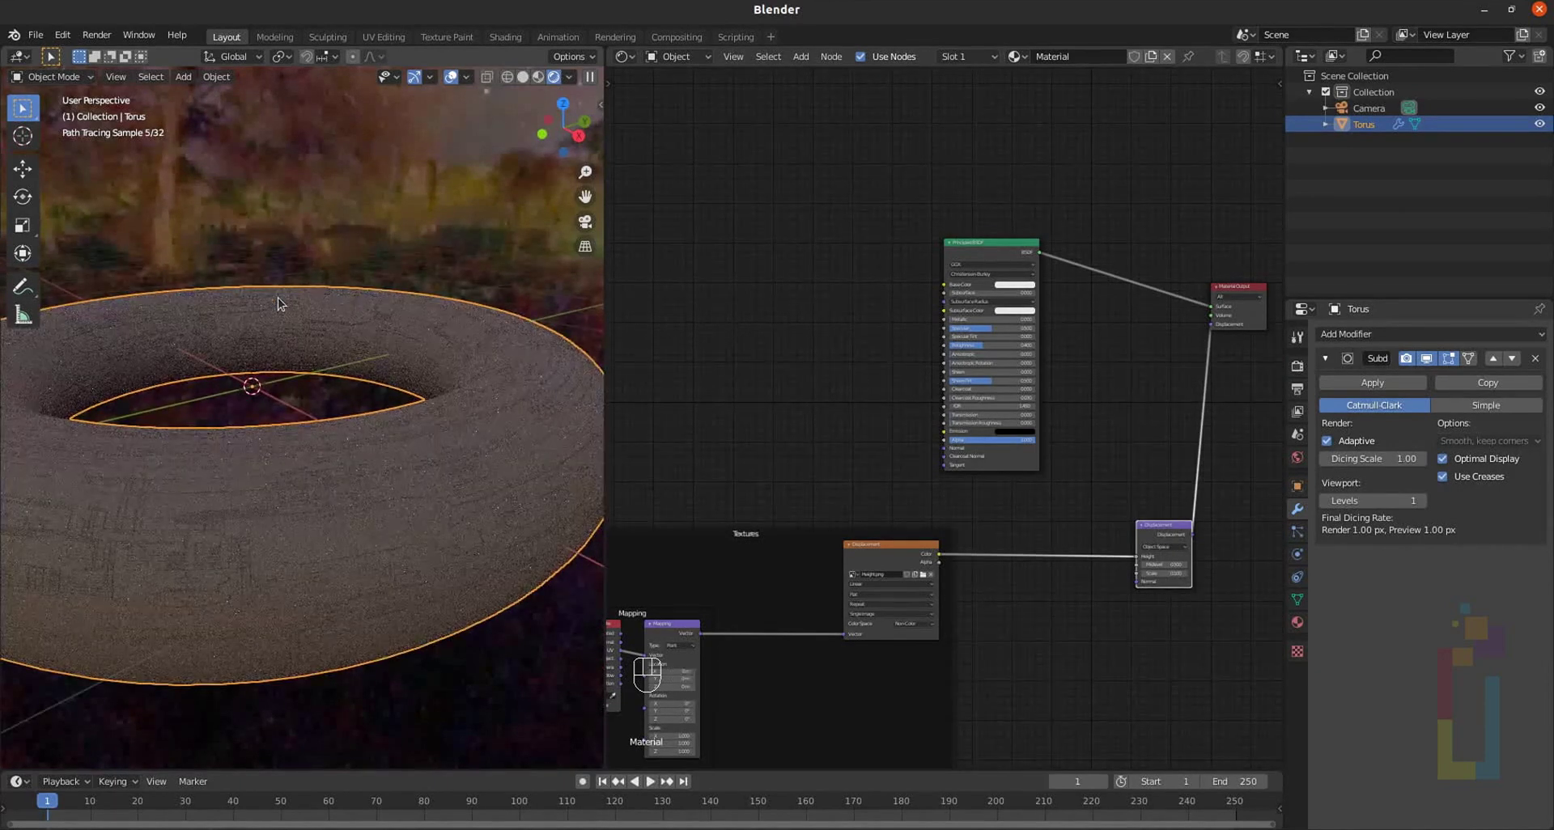
middle_click_drag(671, 632, 787, 348)
scroll(769, 505, "up", 4)
middle_click_drag(746, 489, 1072, 348)
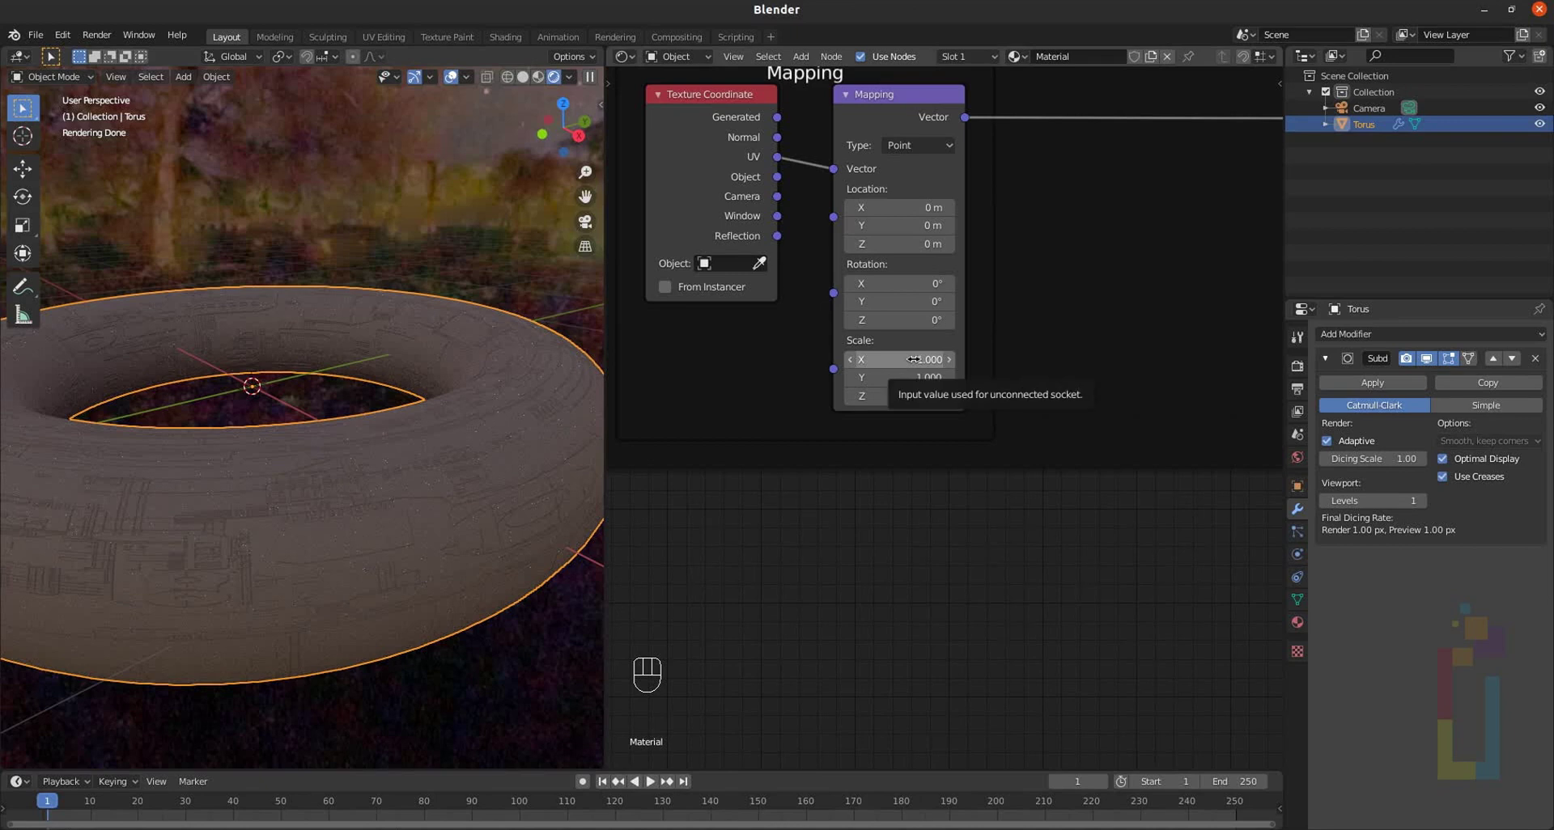
left_click_drag(913, 359, 933, 456)
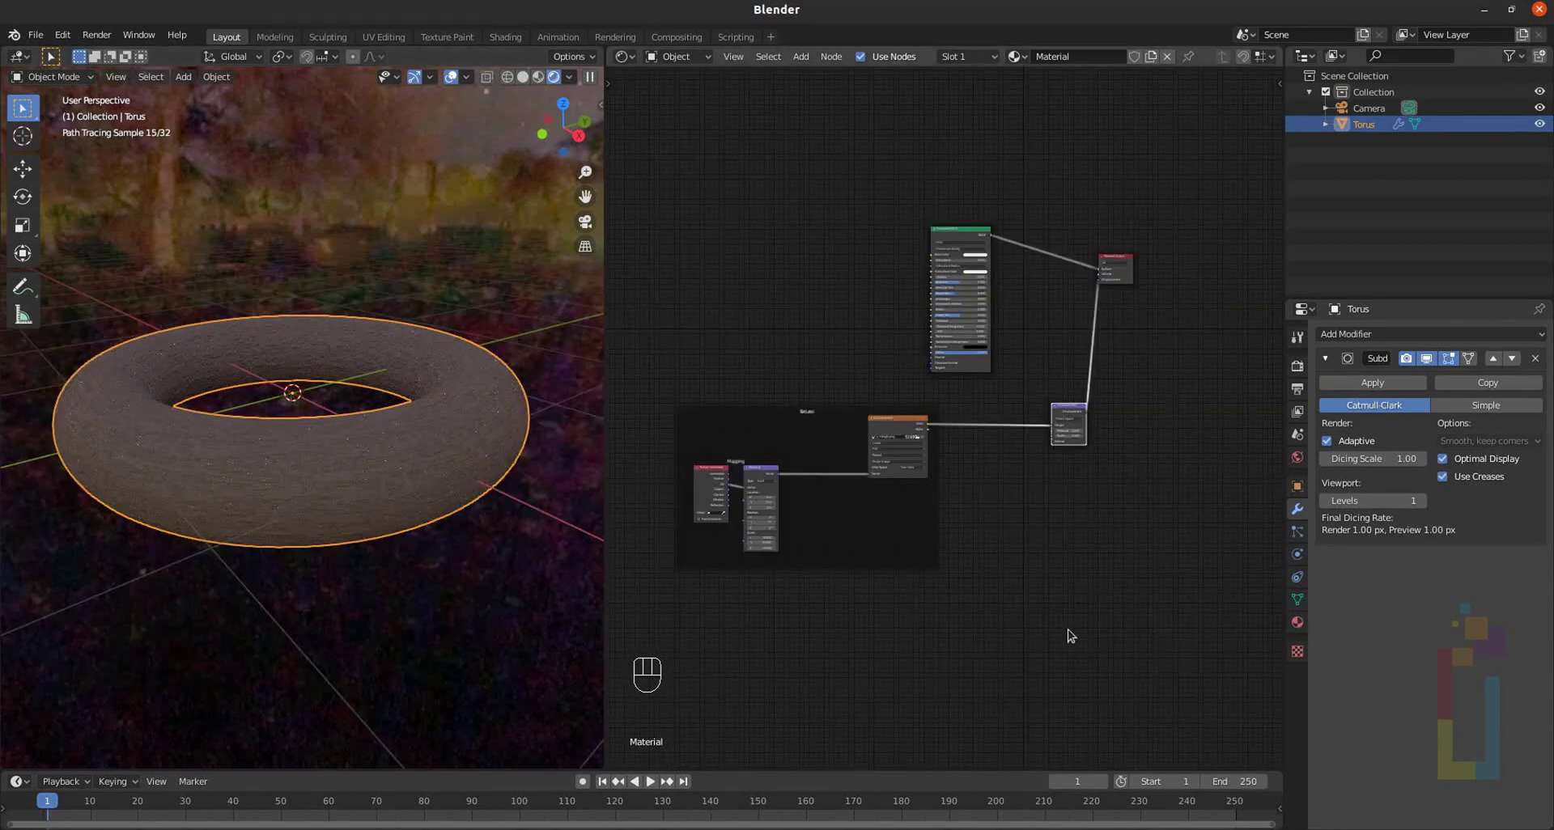
- Set the torus material's Settings > Surface Displacement method to Displacement and Bump
left_click(1294, 622)
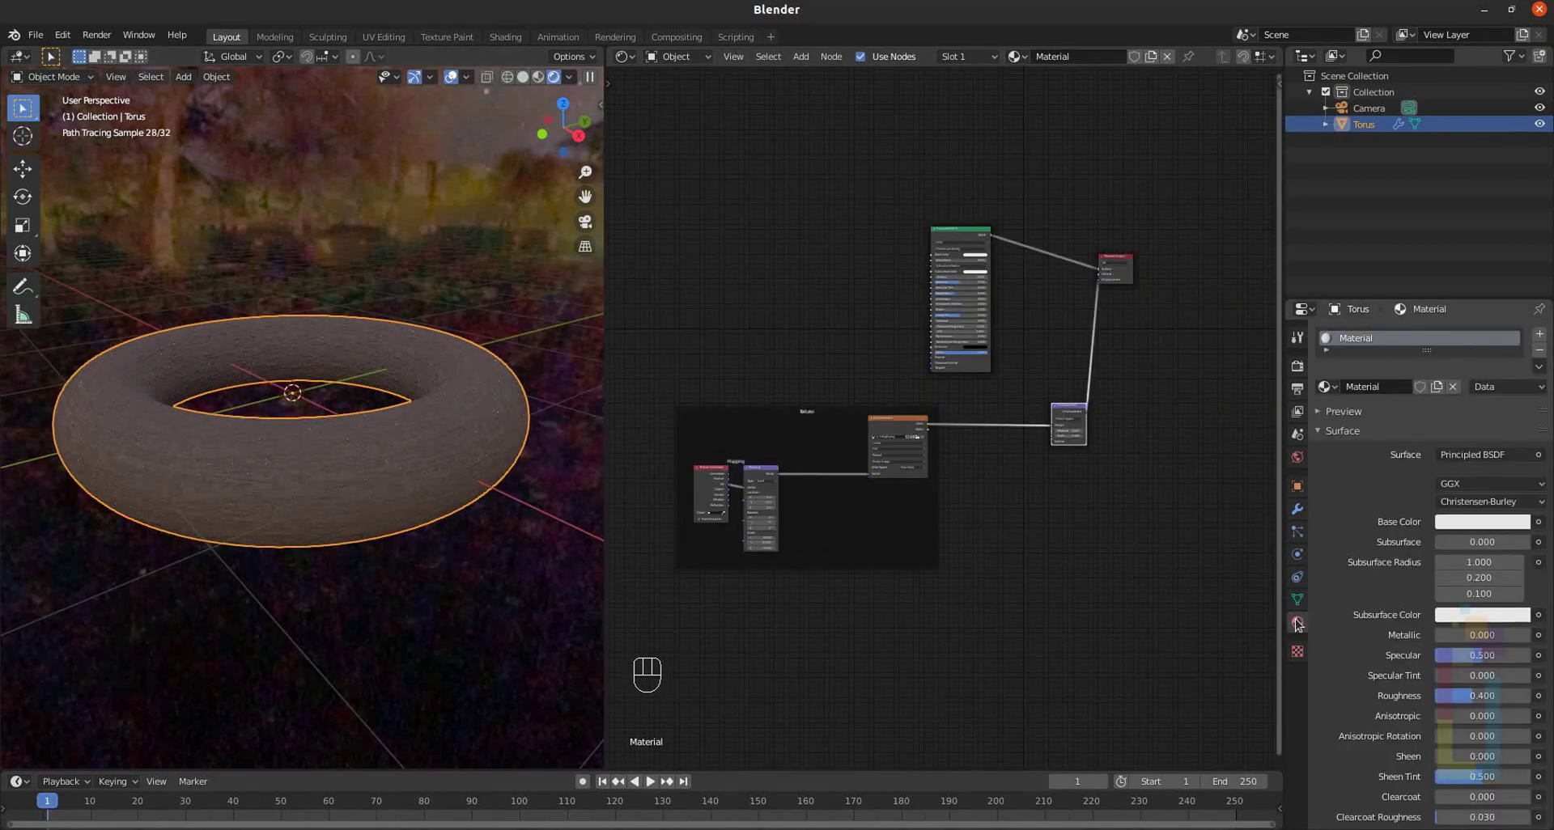
scroll(1340, 615, "down", 10)
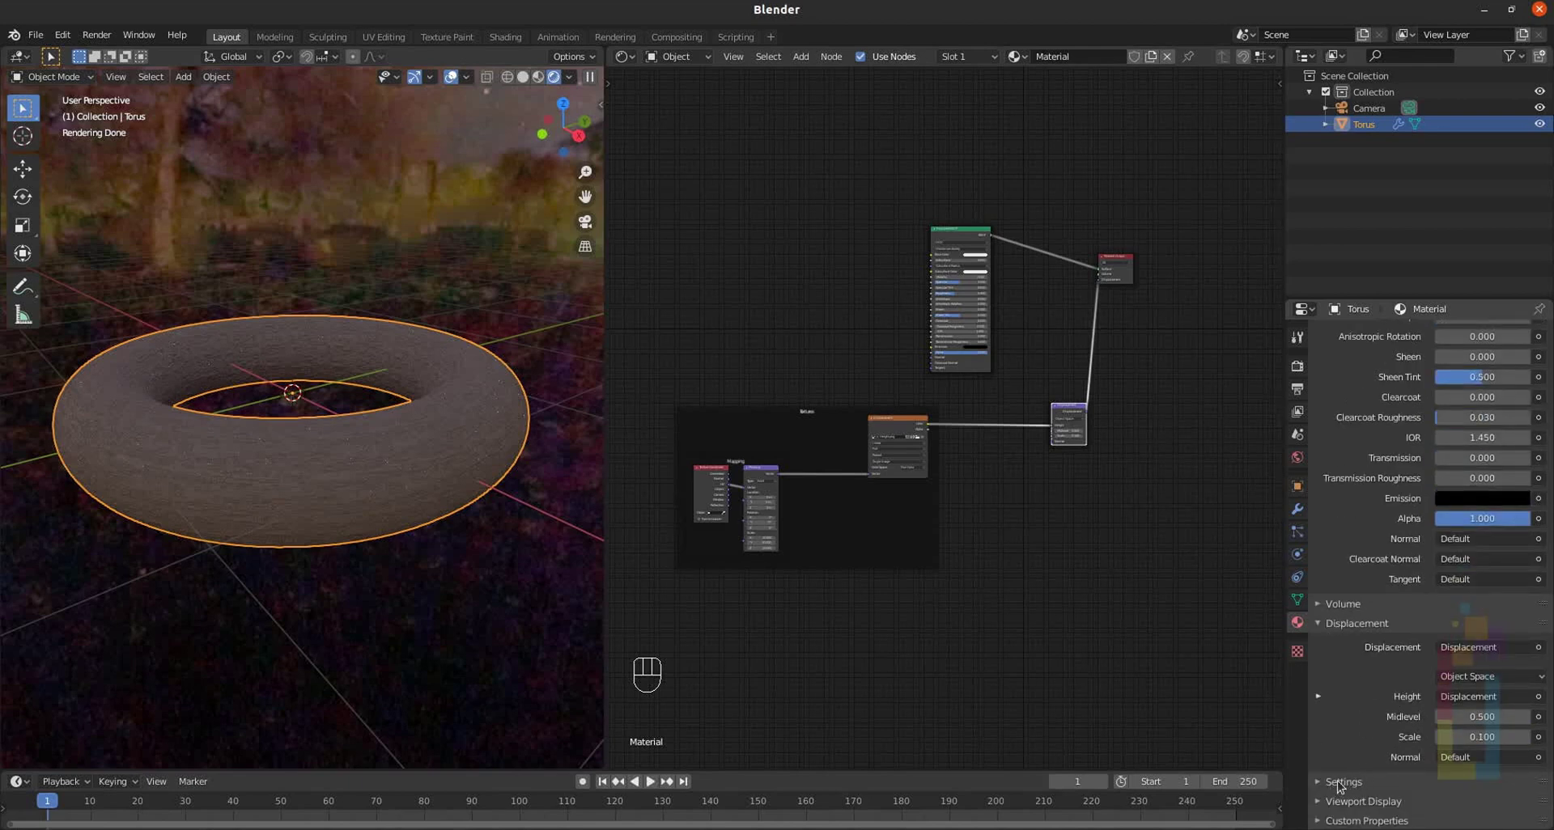
left_click(1340, 783)
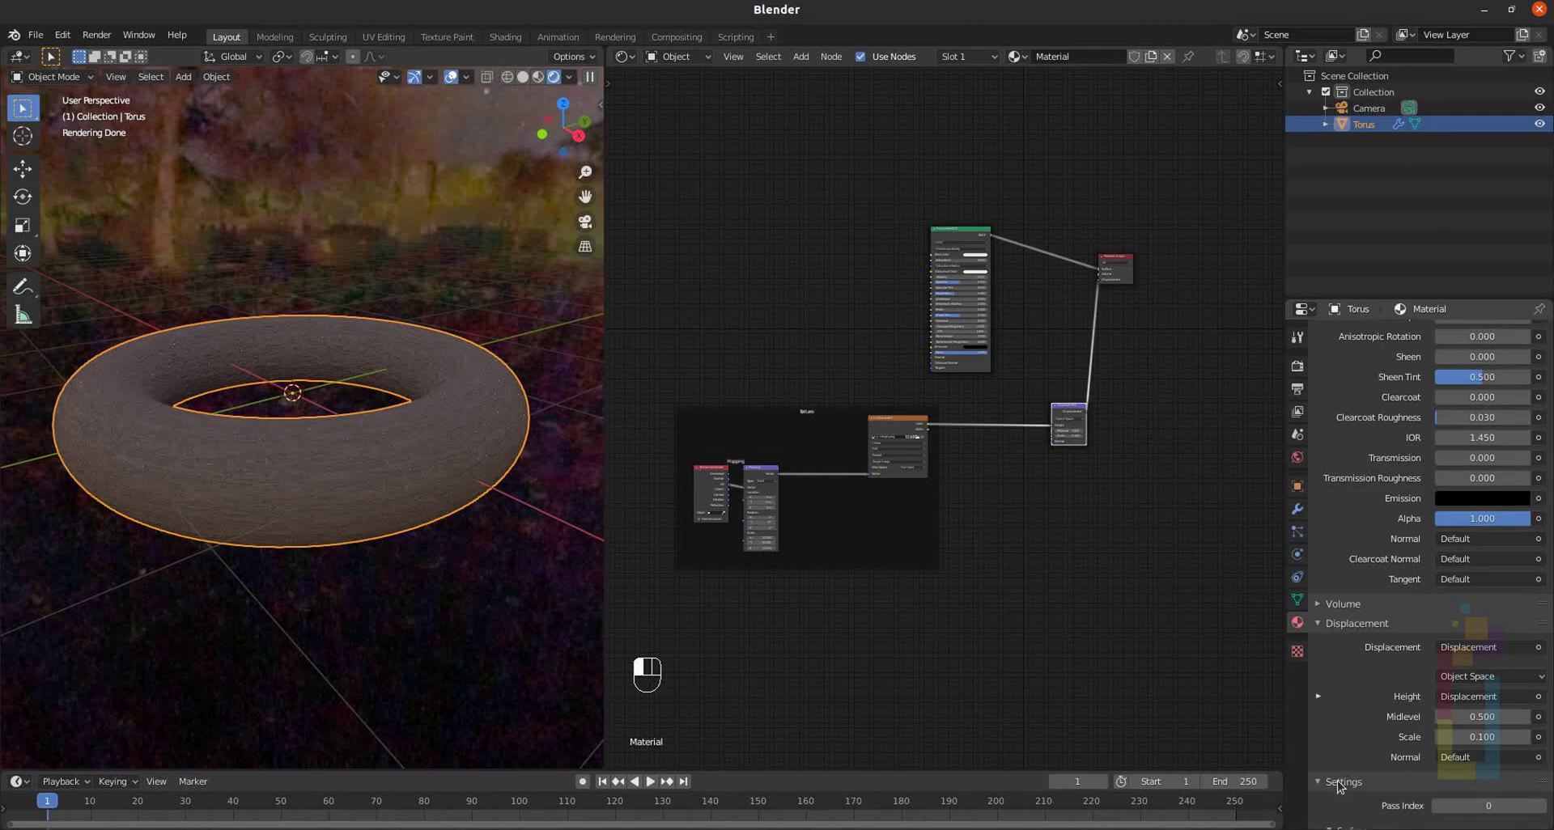
scroll(1341, 787, "down", 5)
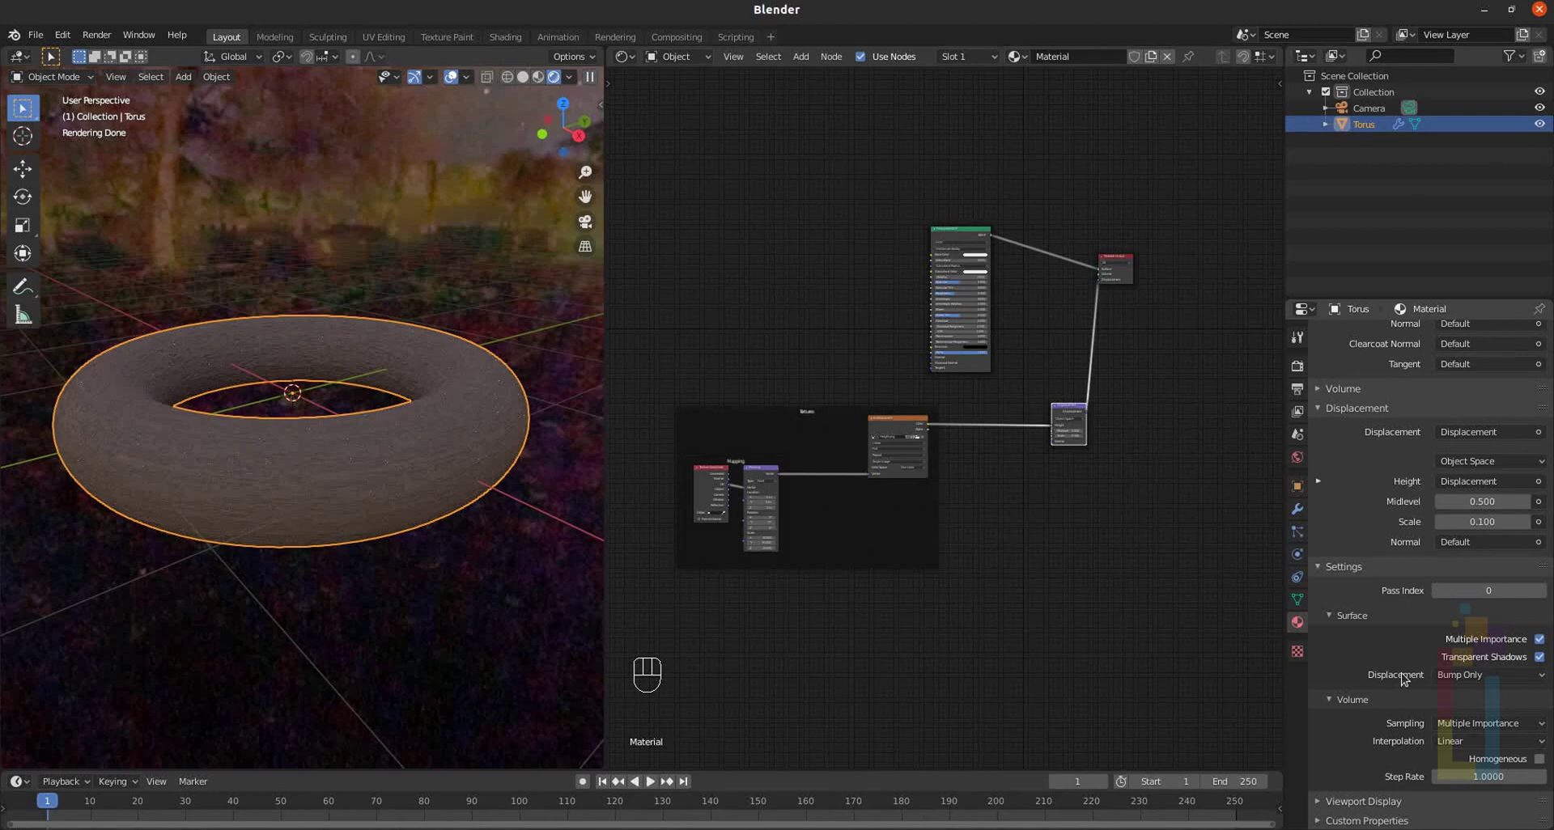
left_click(1445, 675)
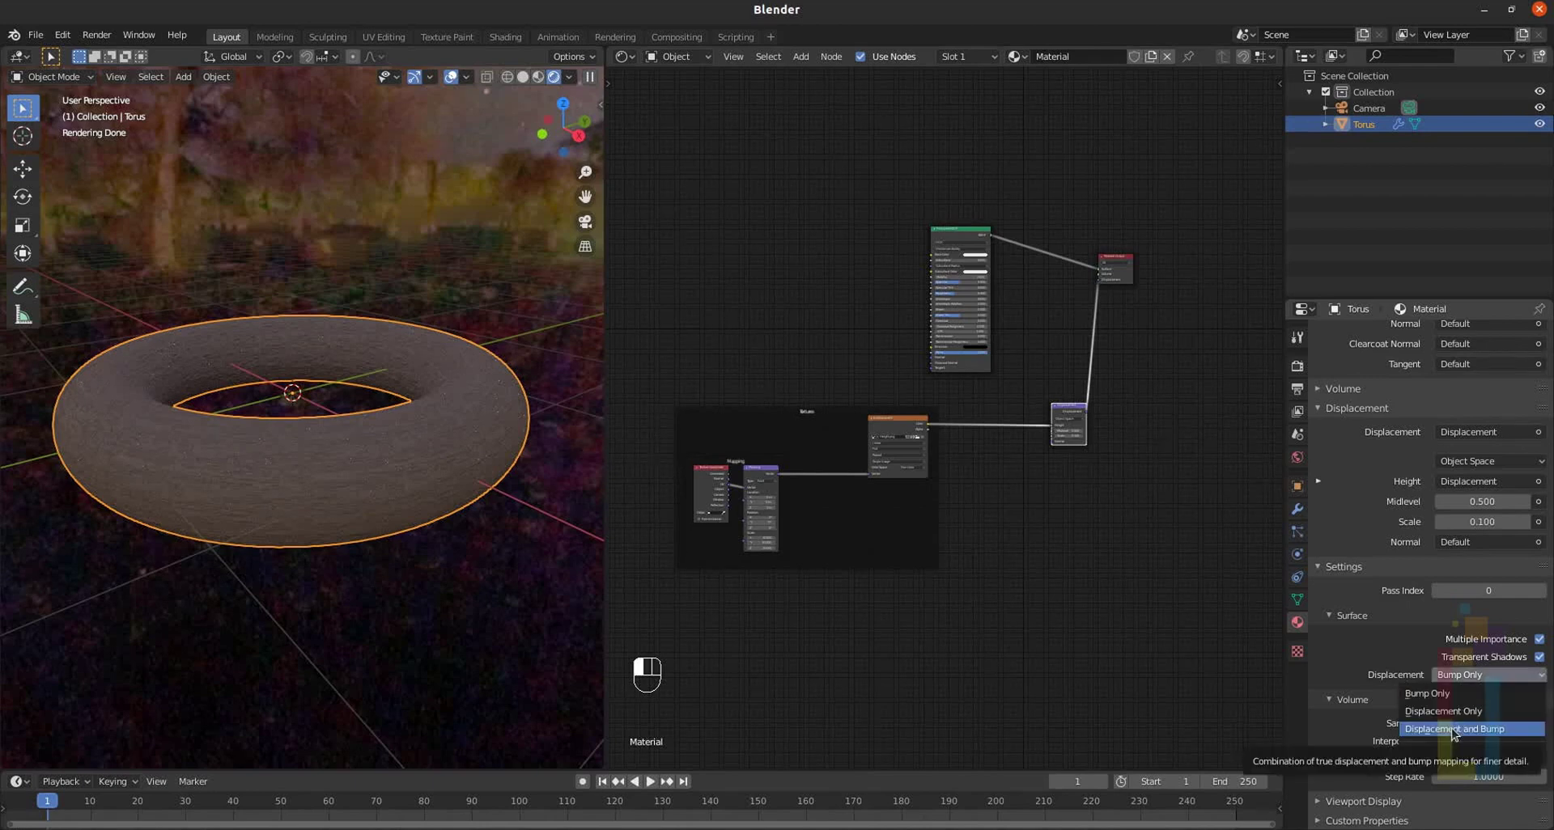
left_click(1454, 731)
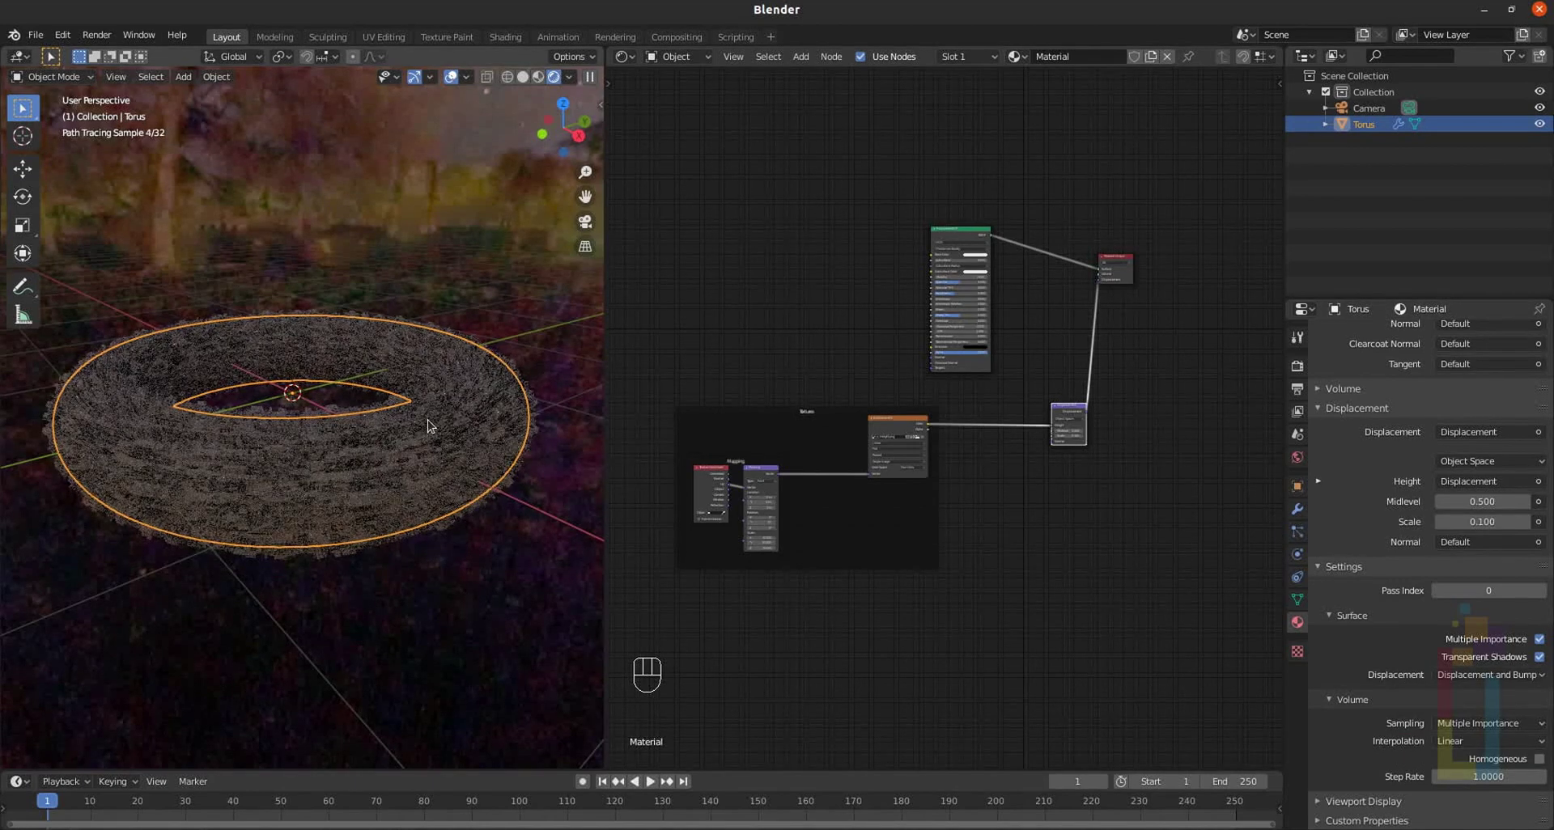
- Deselect all and change the Displacement node's Scale to 0.5
key("alt+a")
scroll(1173, 444, "up", 4)
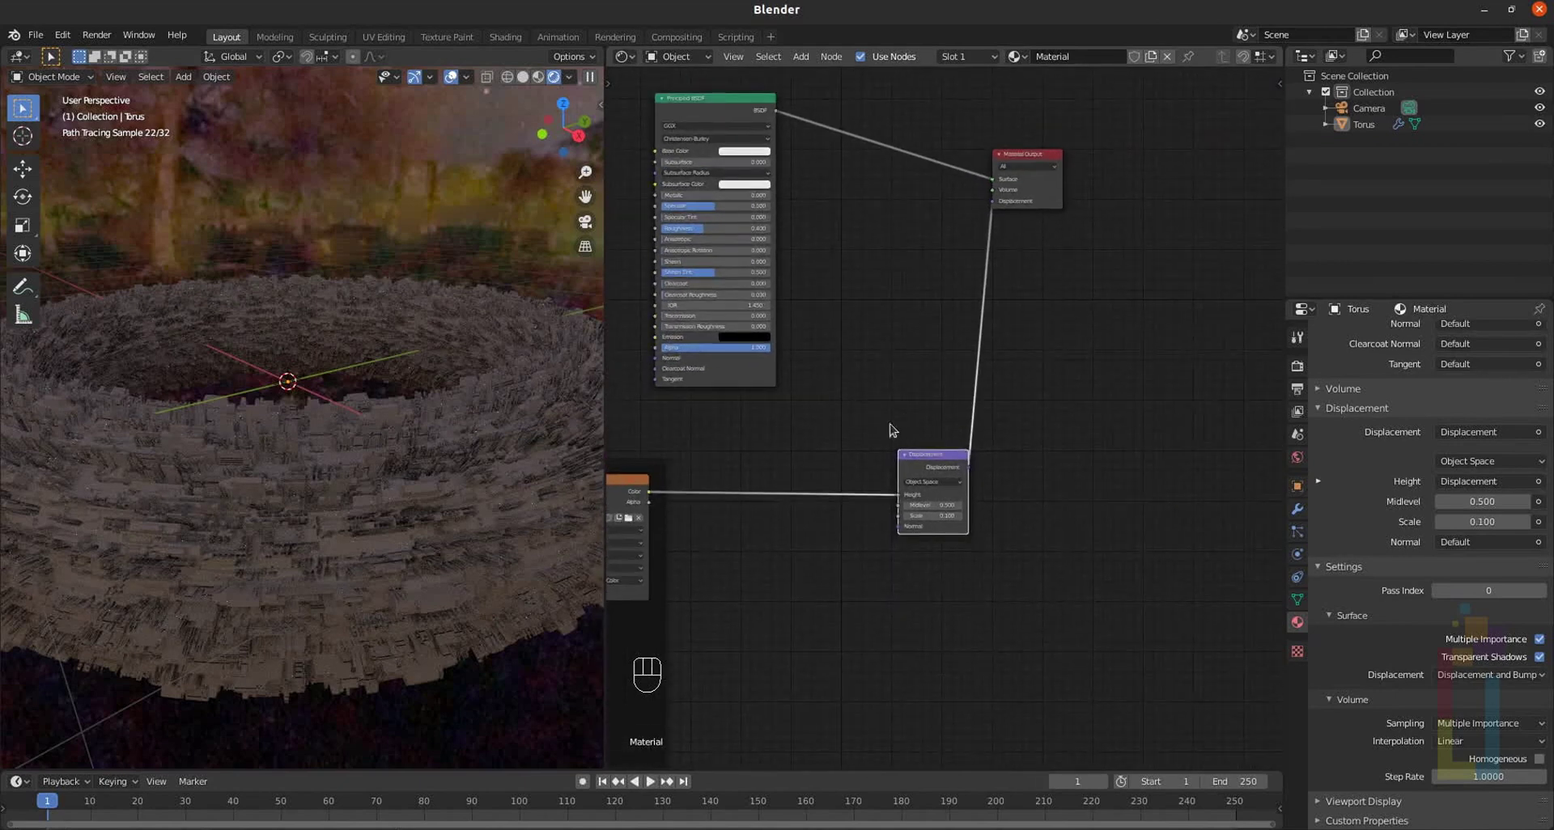
scroll(903, 392, "up", 4)
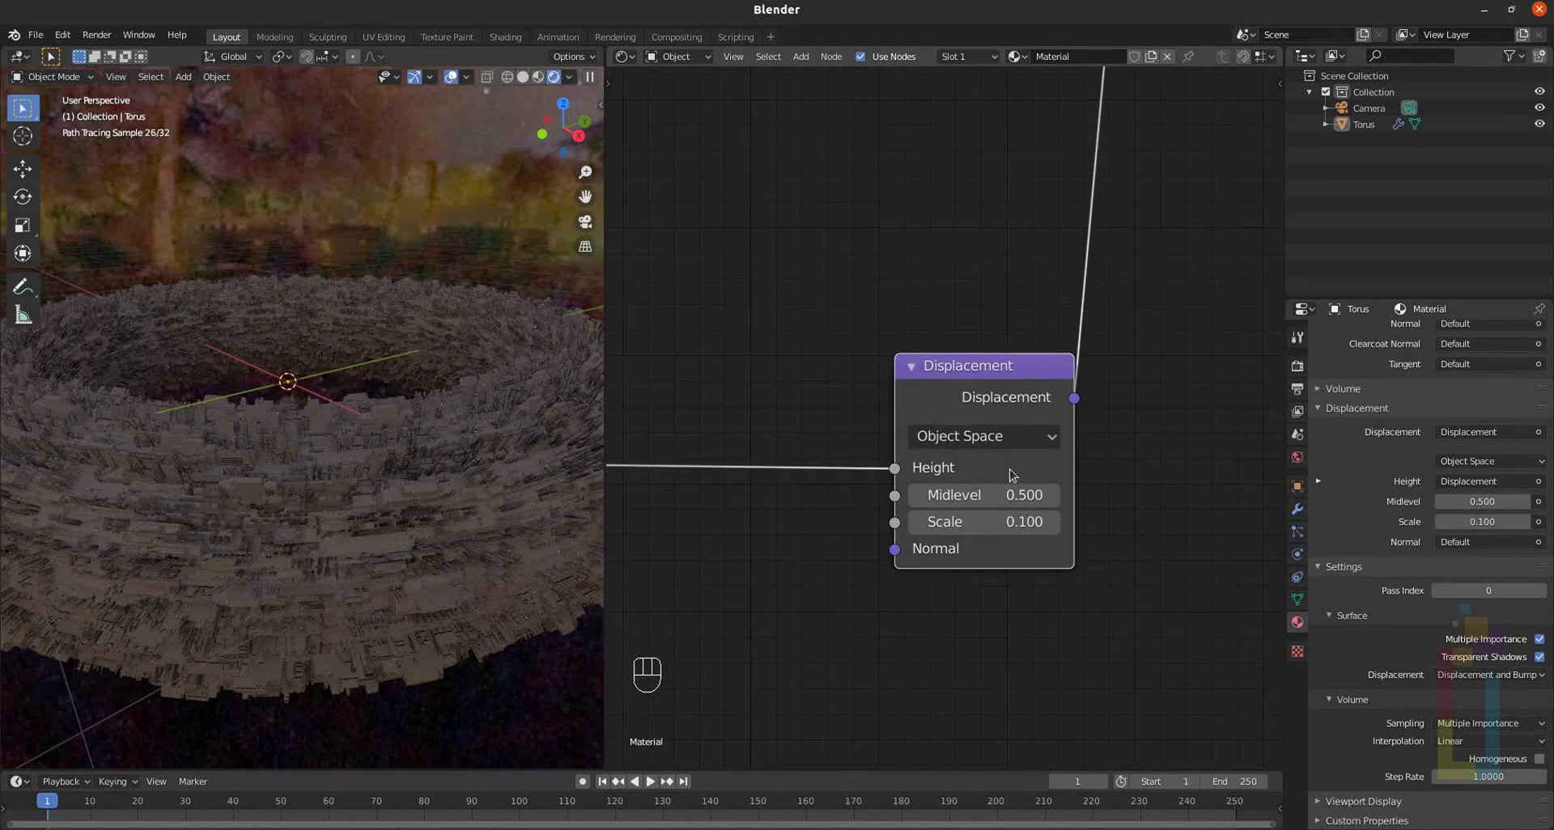
left_click_drag(1022, 522, 1021, 520)
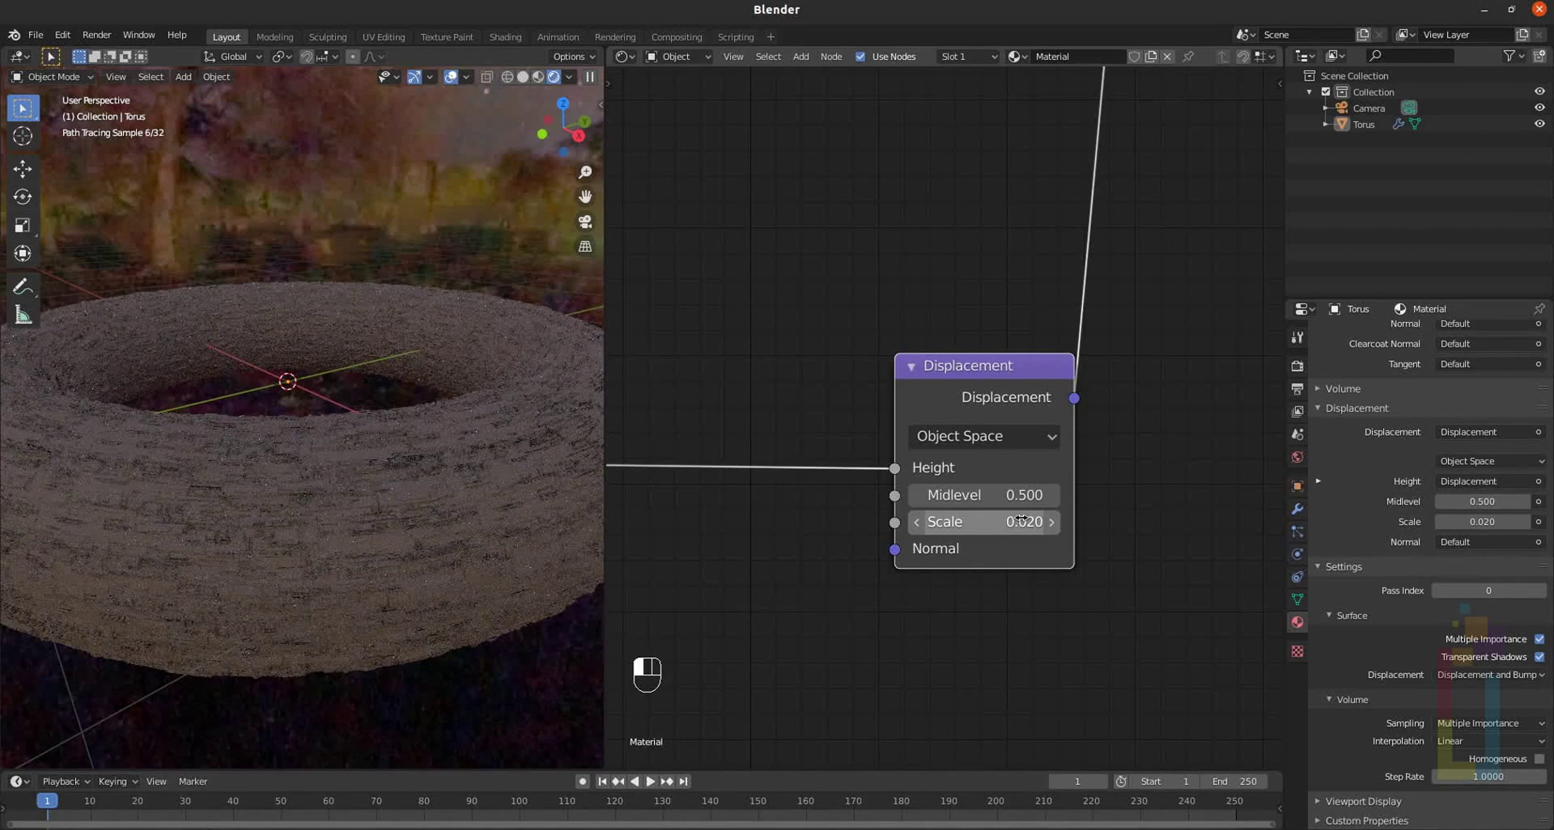
left_click(1021, 522)
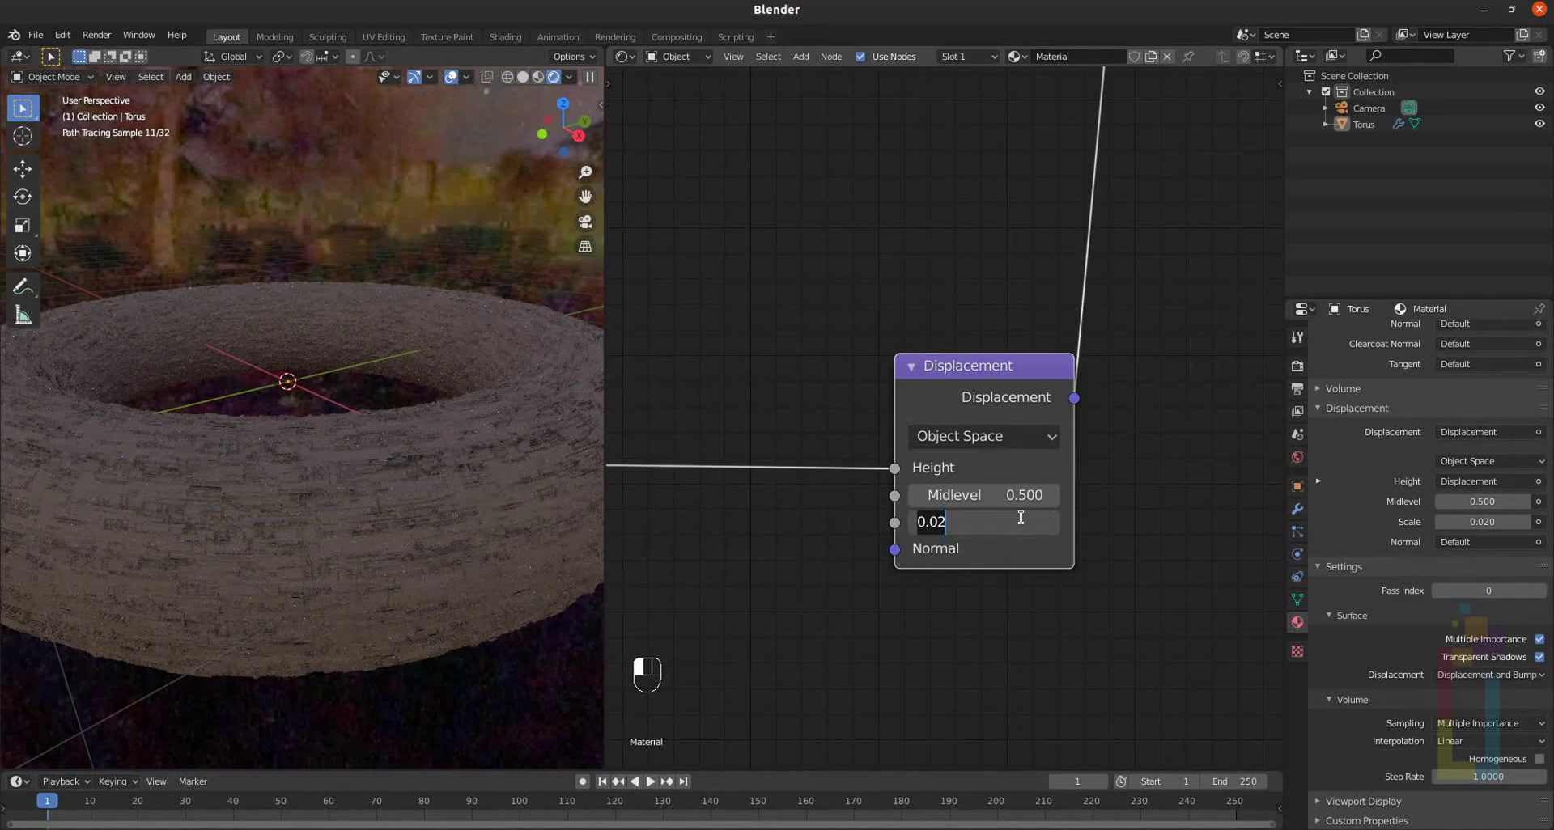
type(".5")
key("Return")
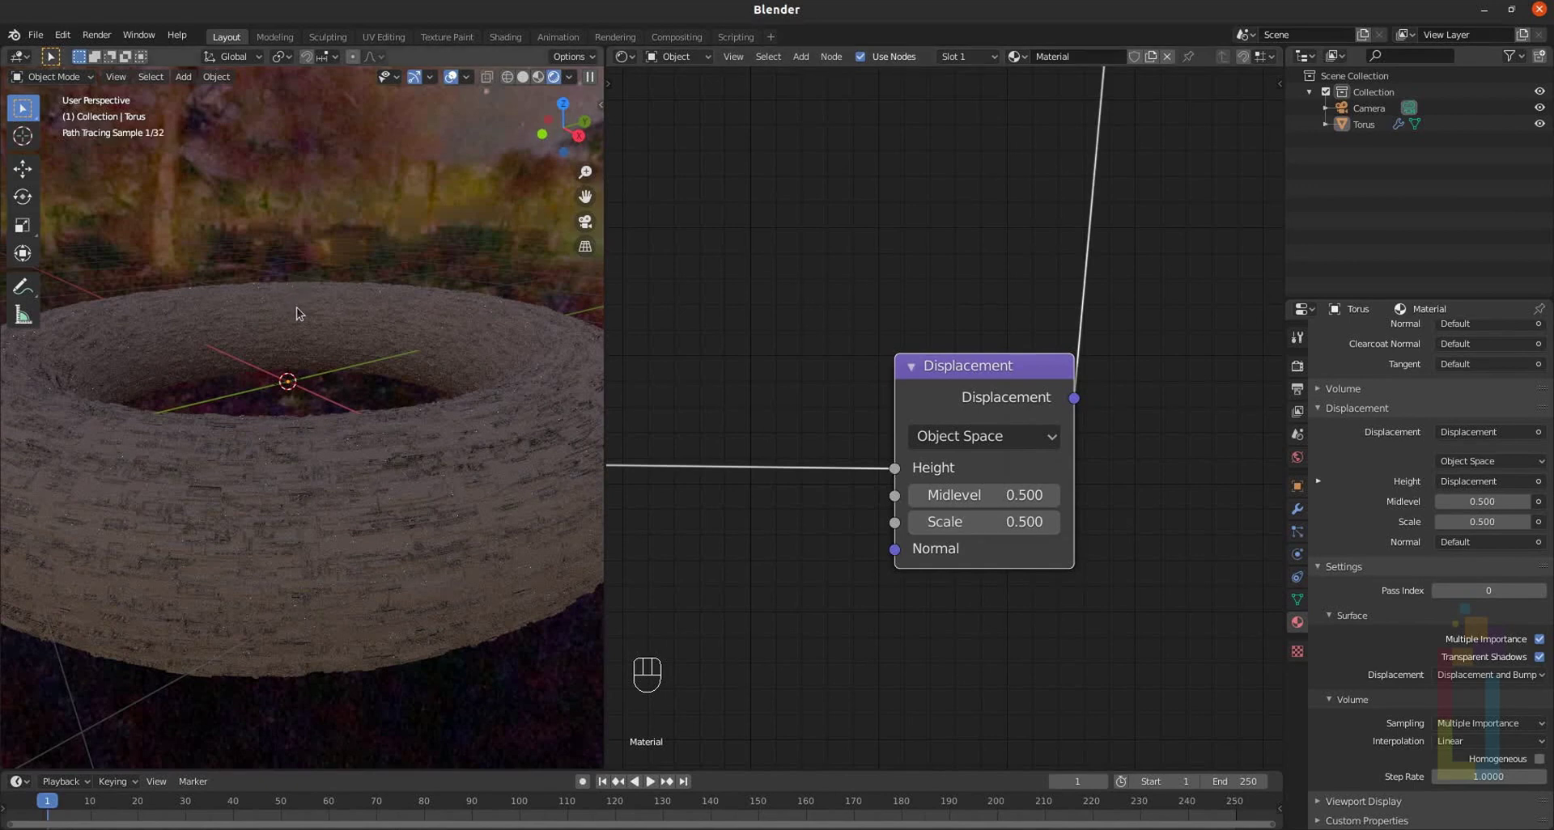
scroll(348, 237, "down", 2)
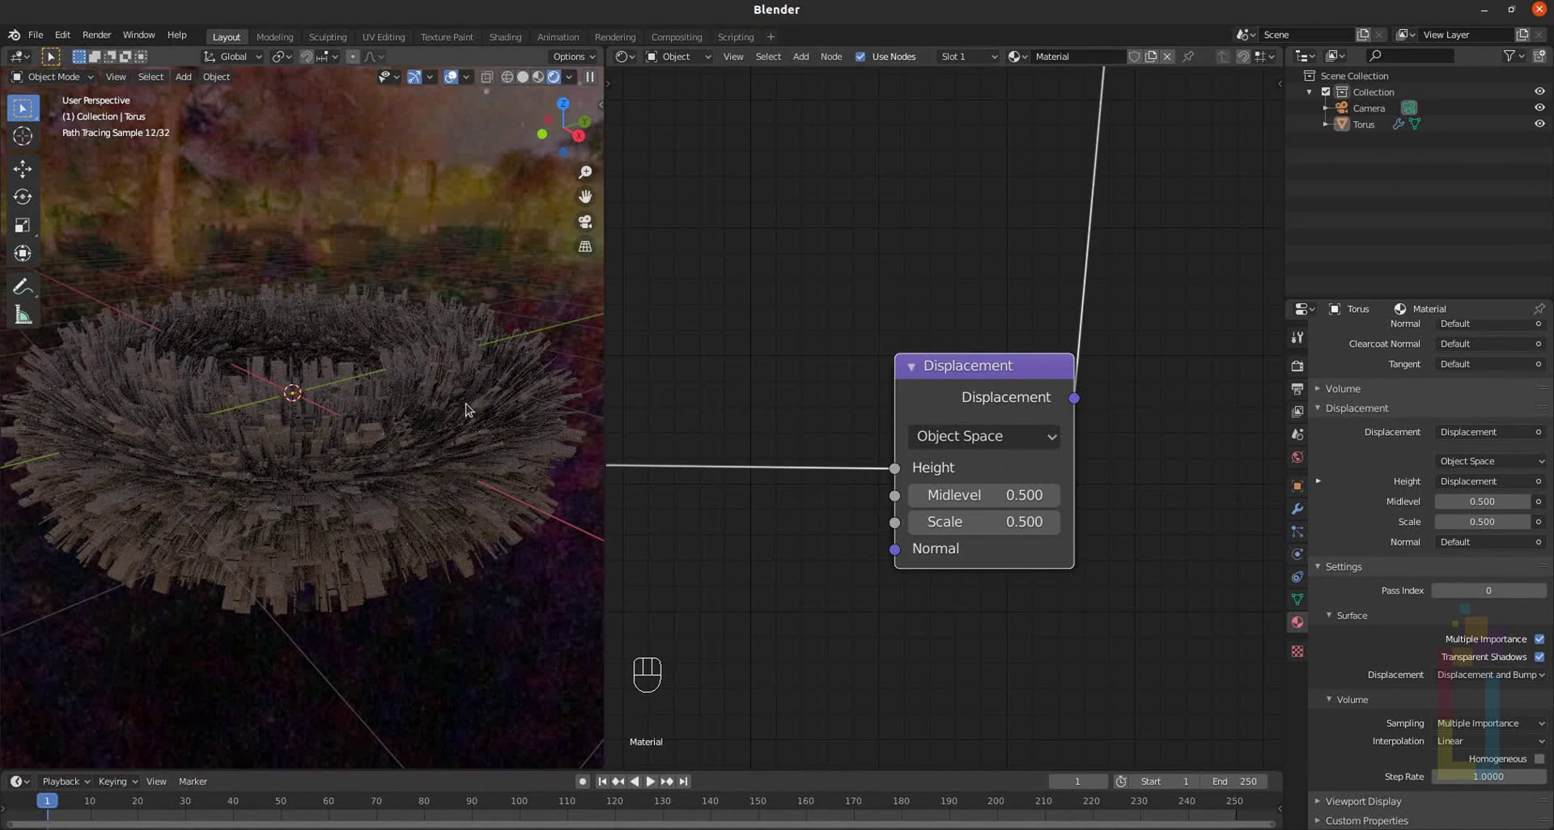
- Return the viewport to Solid shading and open JSplacement's generator versions menu
left_click(523, 77)
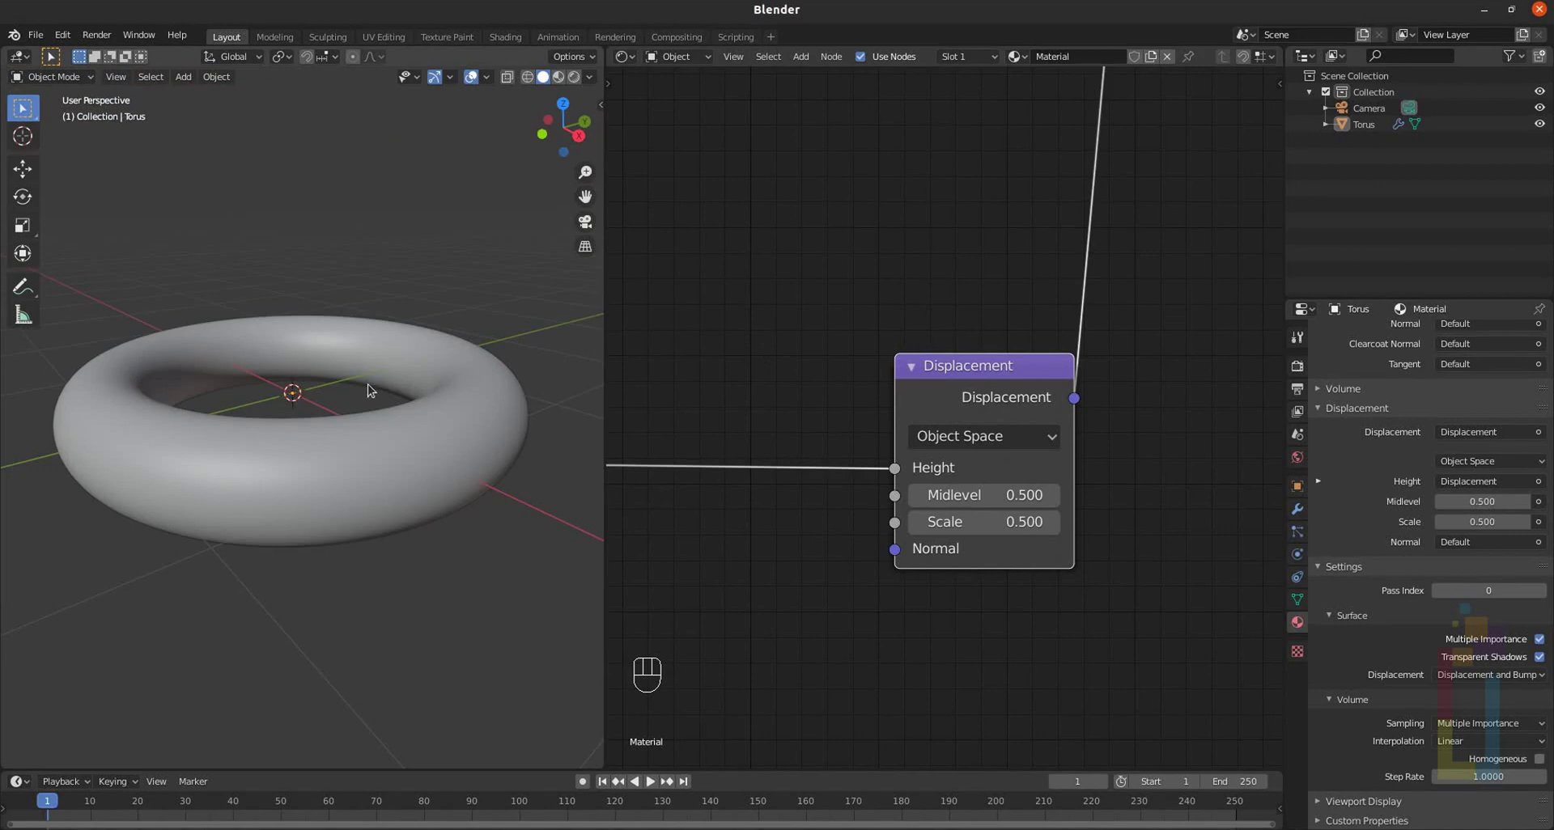
middle_click_drag(352, 352, 356, 371)
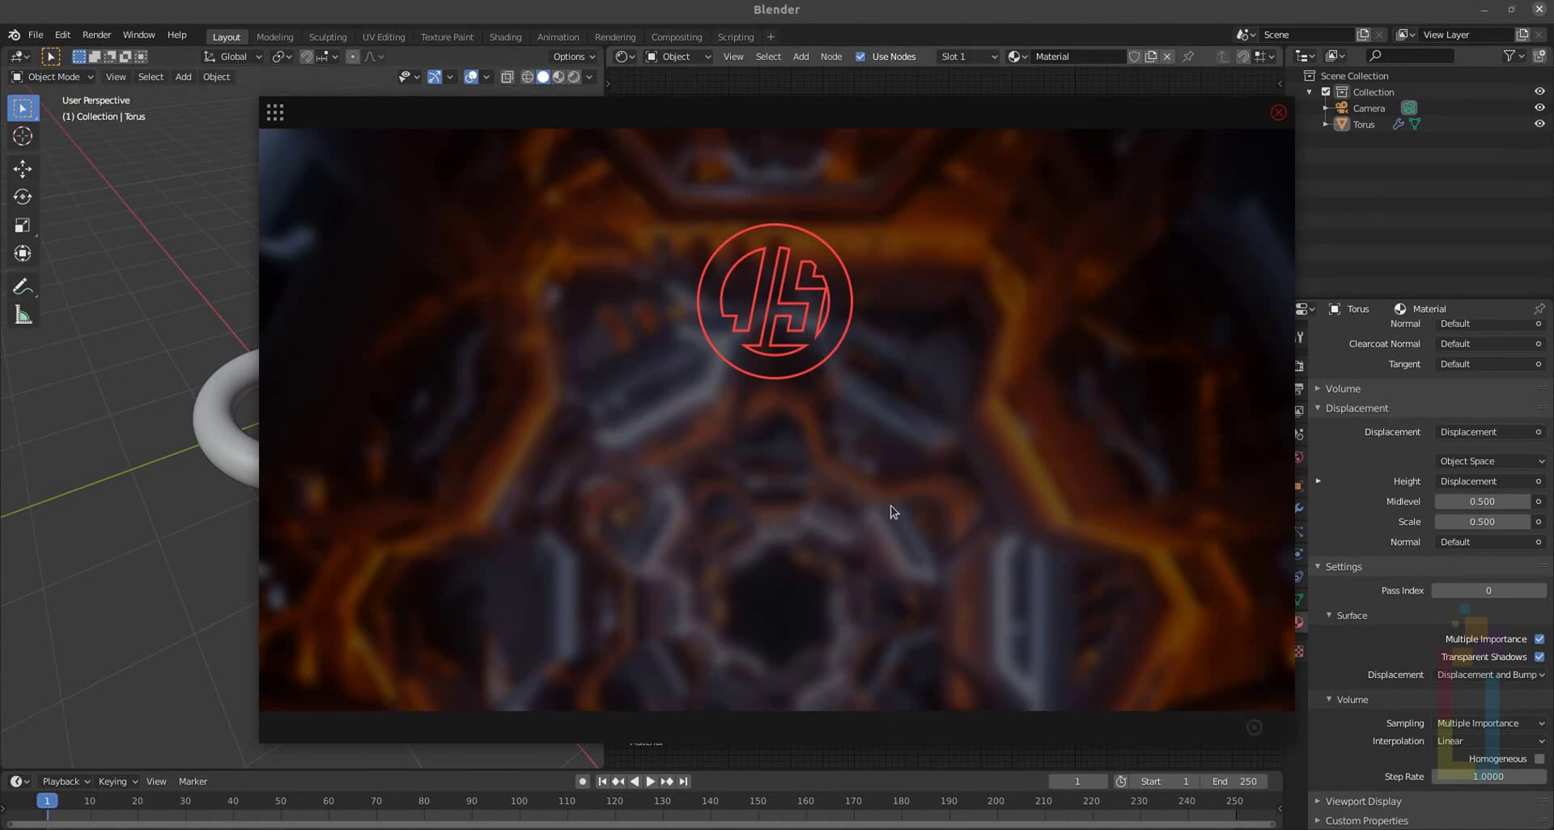
left_click(275, 115)
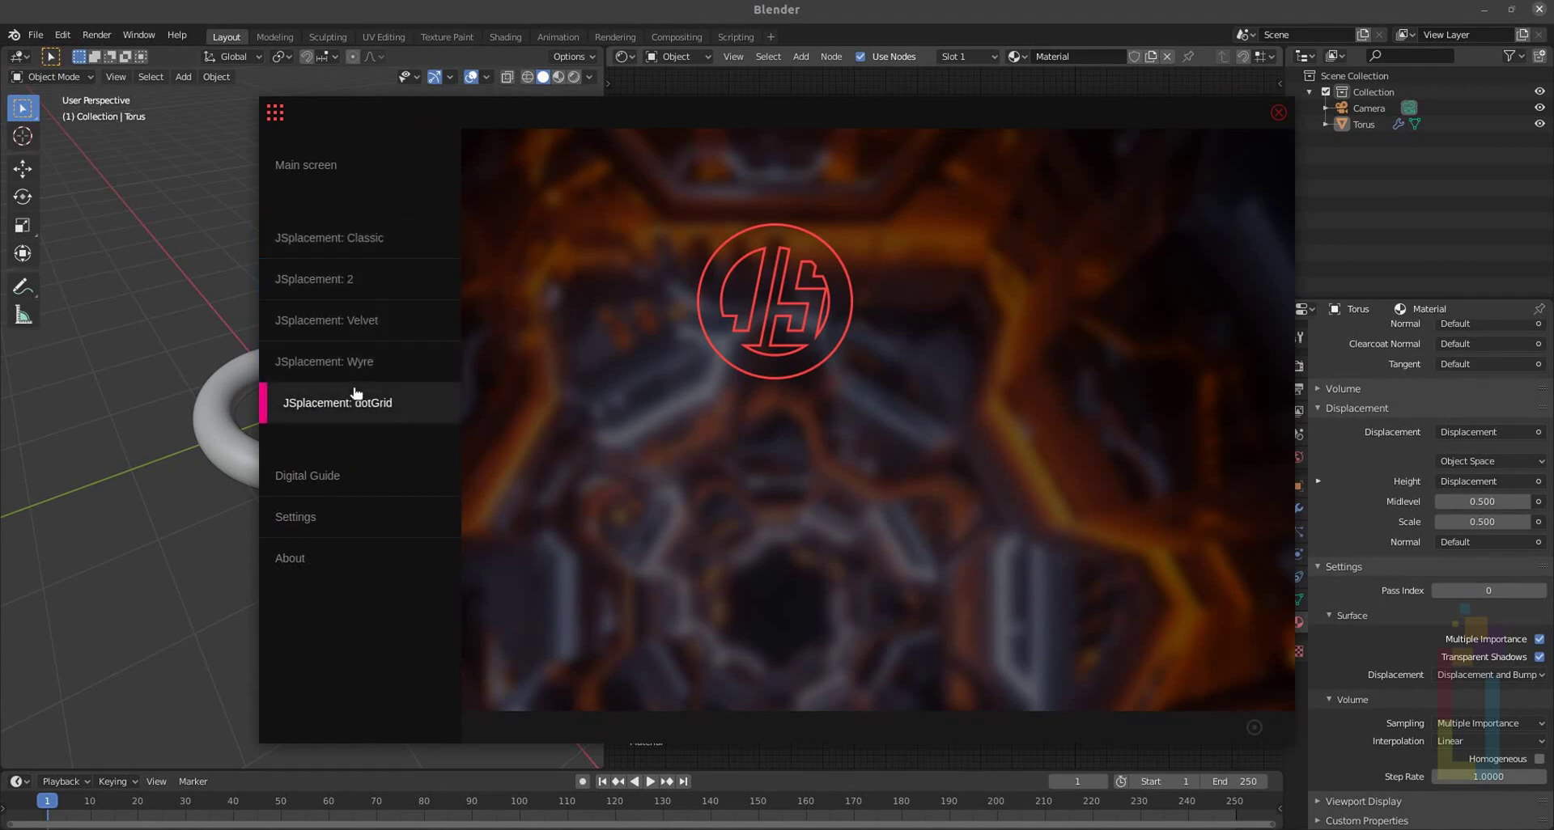
- Generate a JSplacement 2 height map from the BIG:DATA sprite set with 1 background iteration
left_click(330, 280)
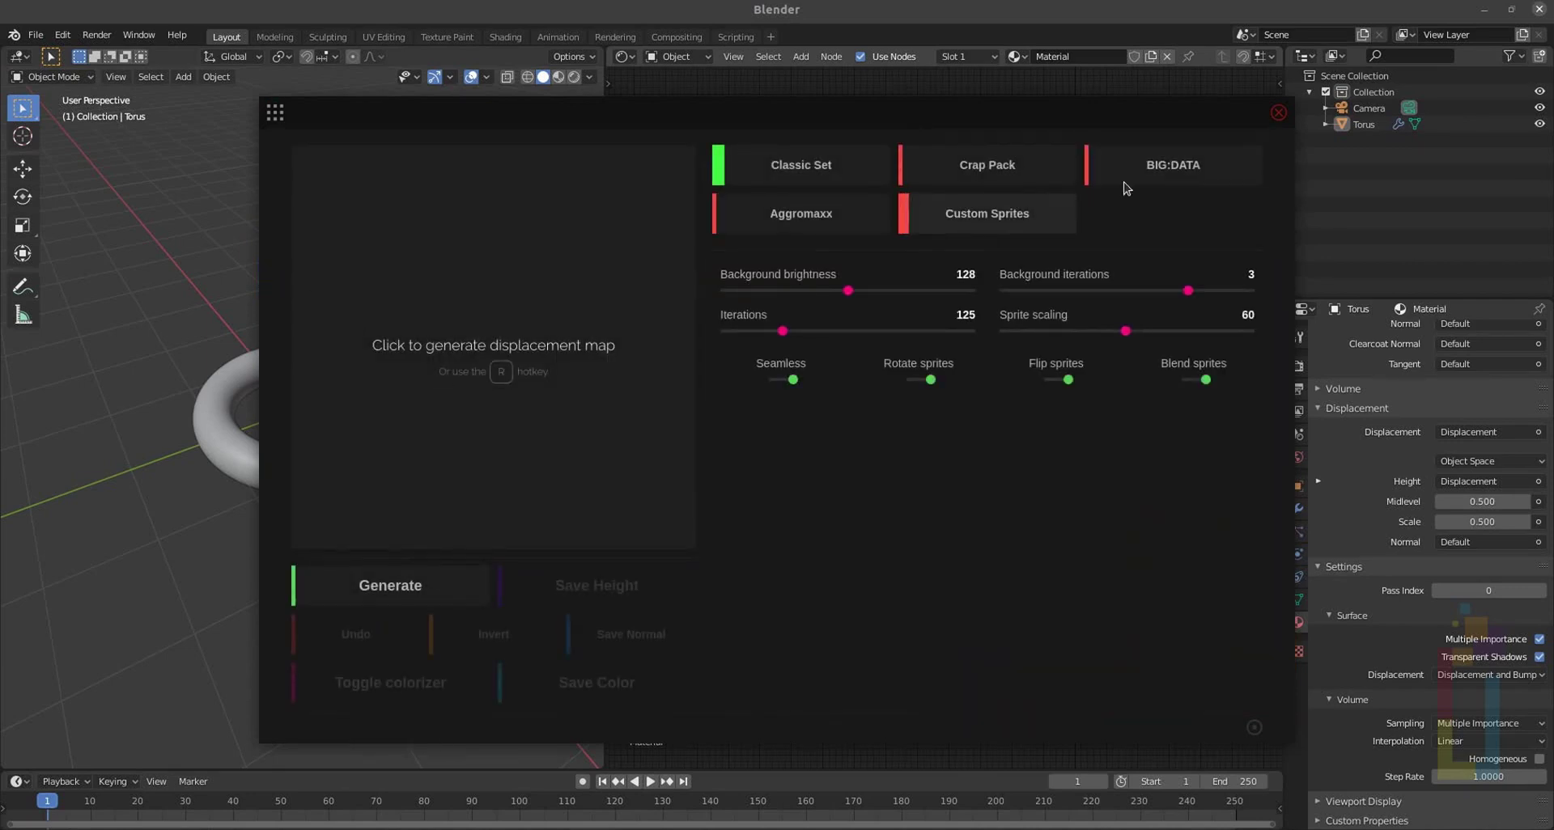
left_click(1166, 173)
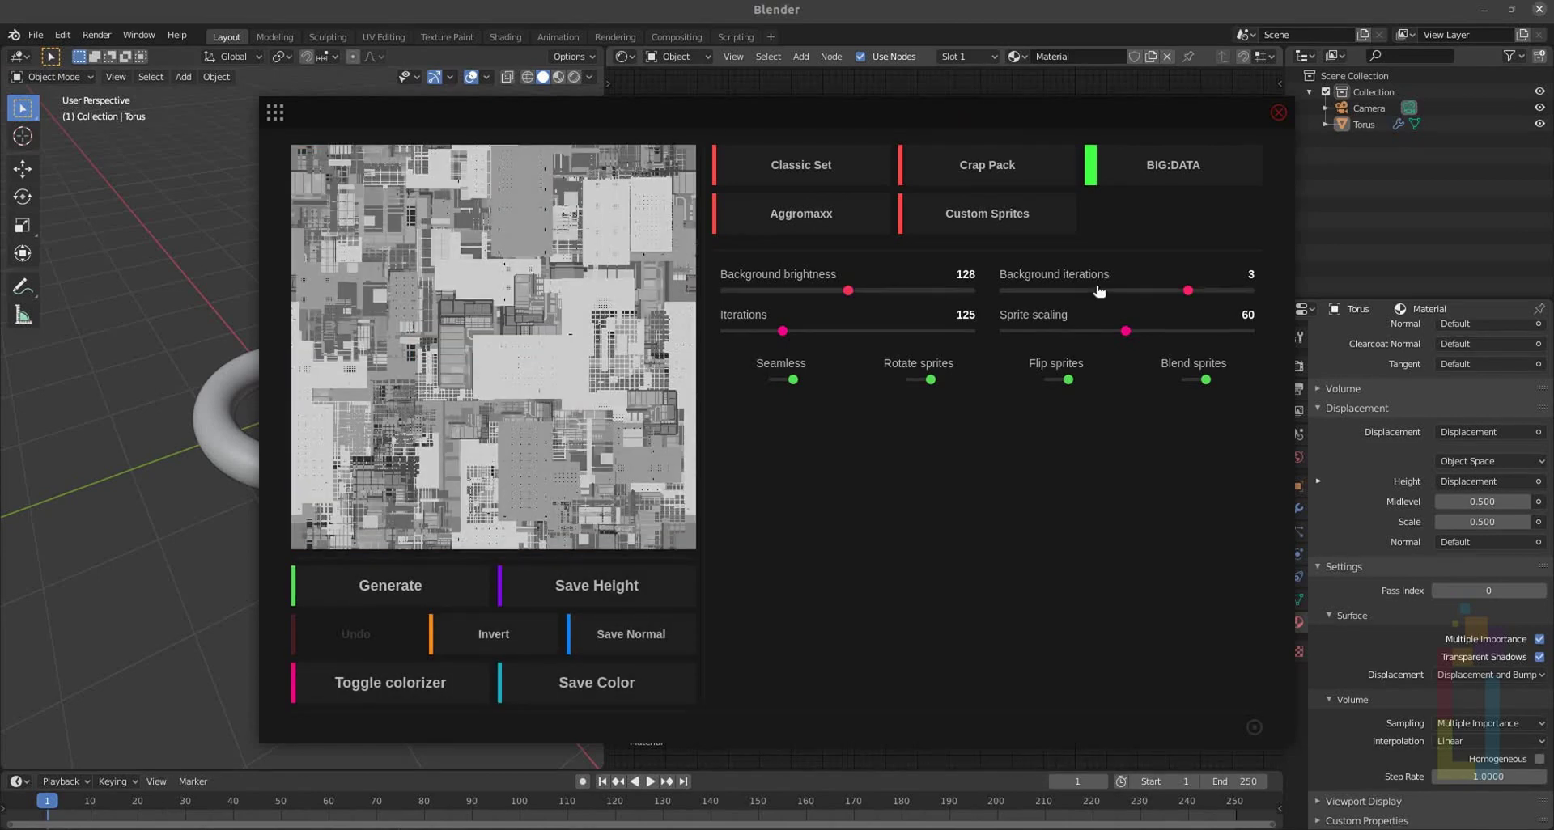
left_click_drag(1188, 294, 1073, 293)
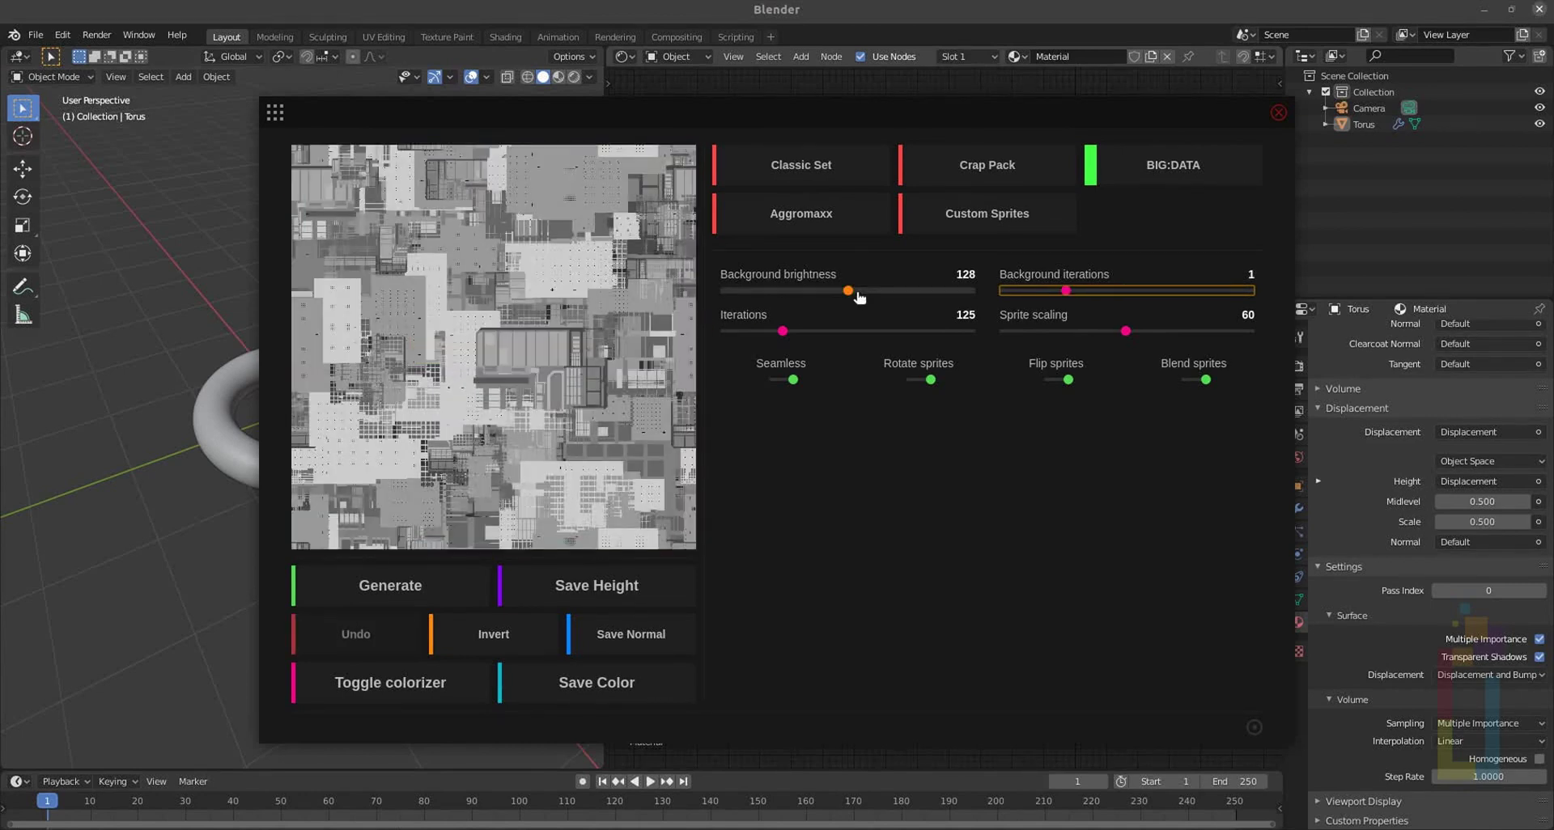
- Regenerate the map with the Custom Sprites, then the Aggromaxx set, raising background iterations again
left_click(963, 218)
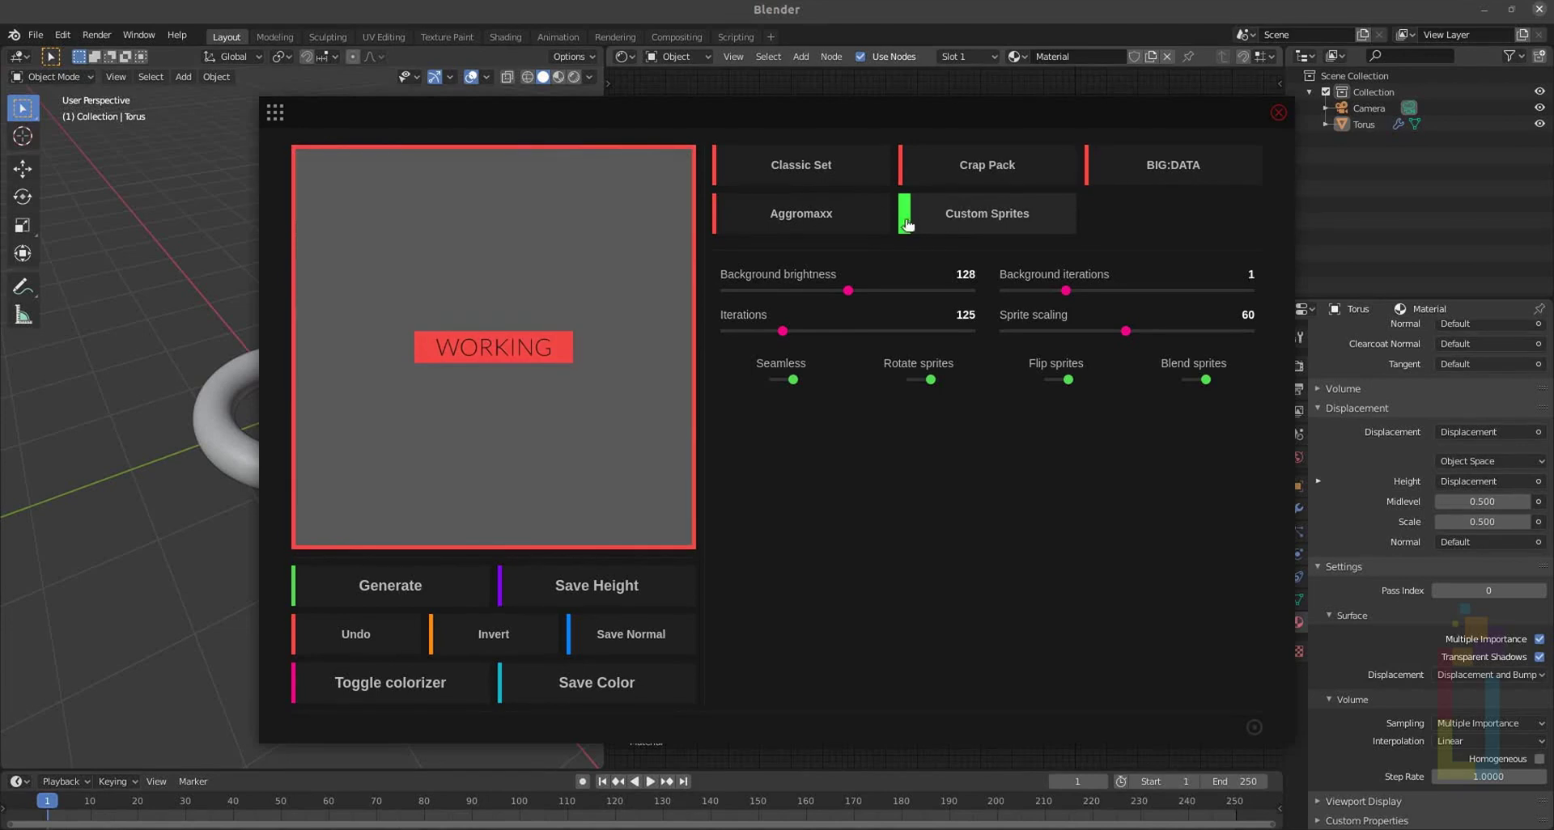
left_click(814, 214)
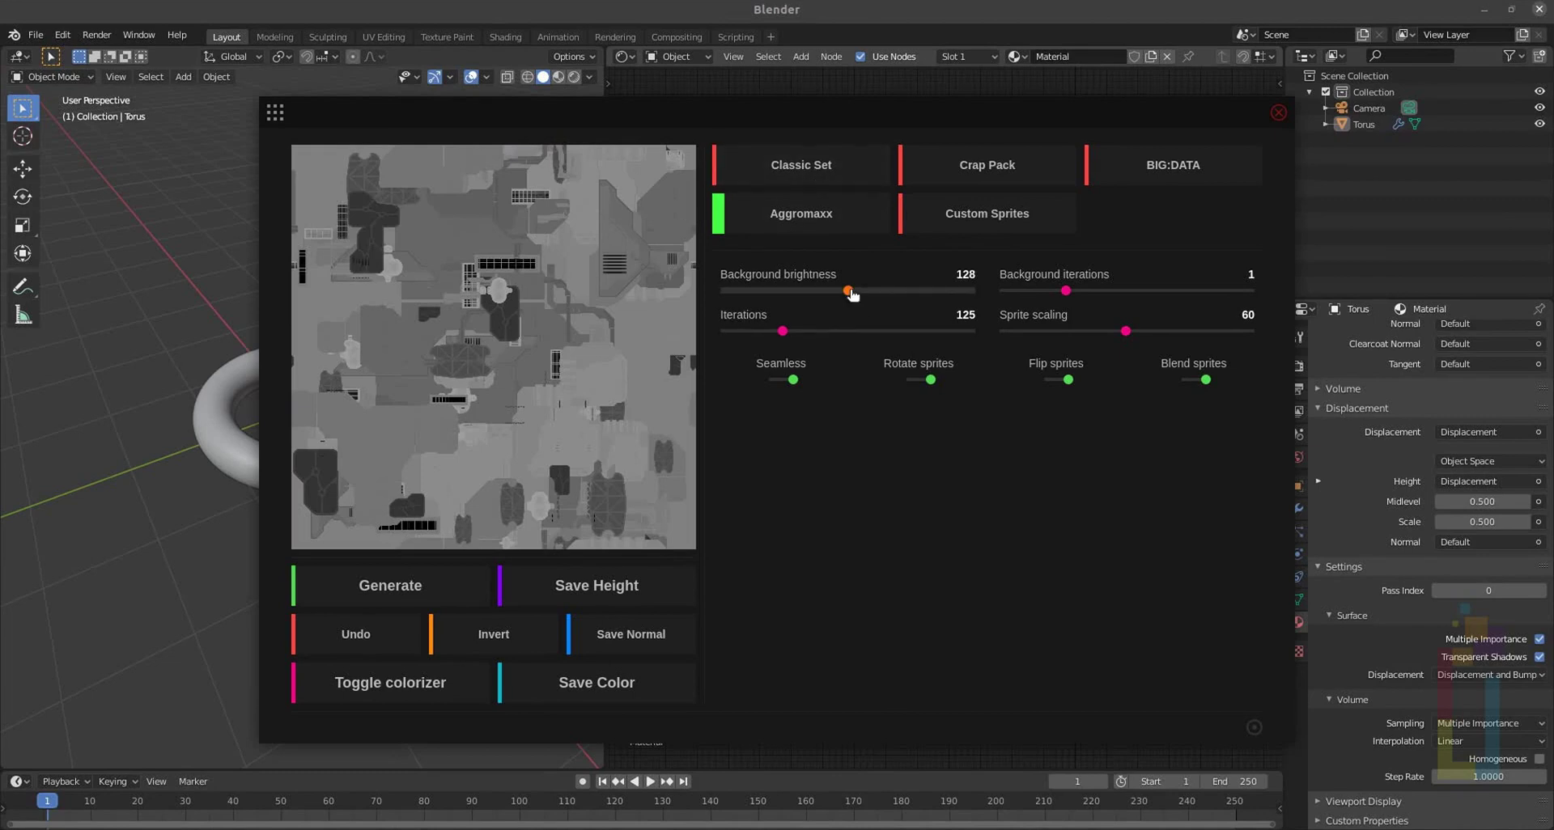
left_click_drag(1100, 296, 1161, 296)
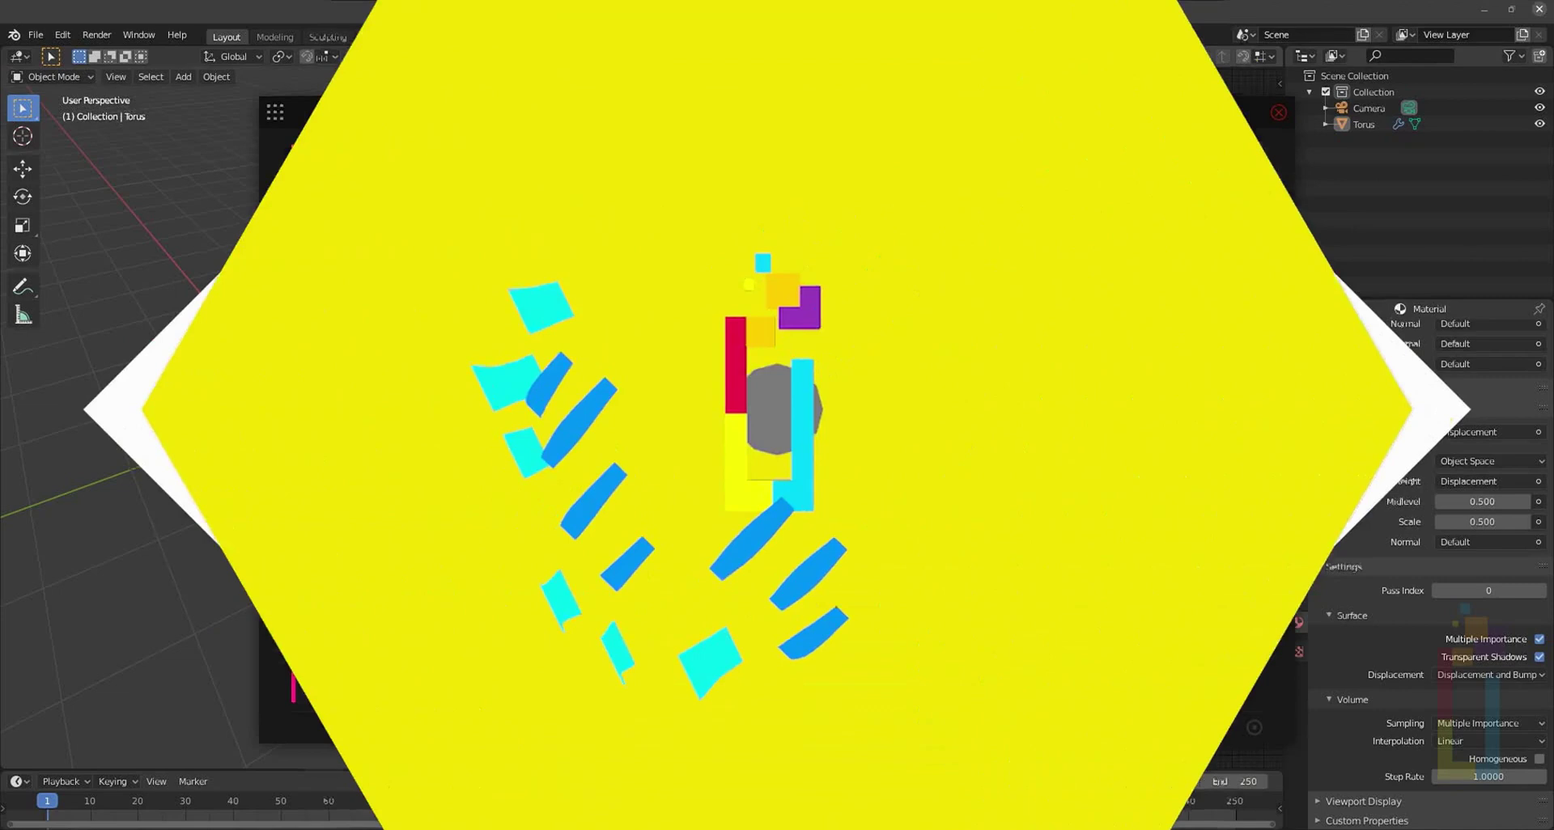